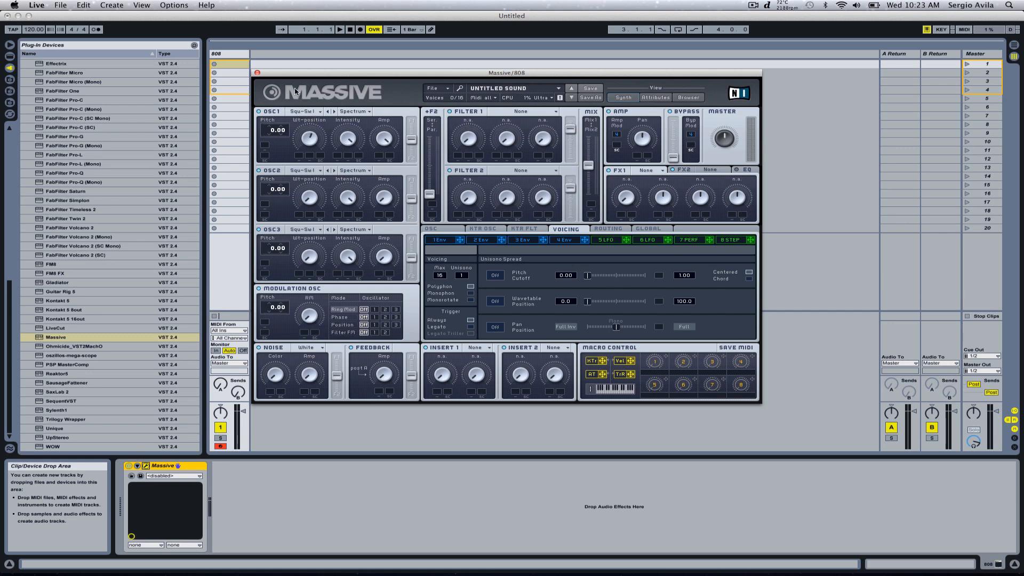
# Set OSC1 to the Sin-Square wavetable with a pitch of -24.00 and play a test note.
pyautogui.click(307, 112)
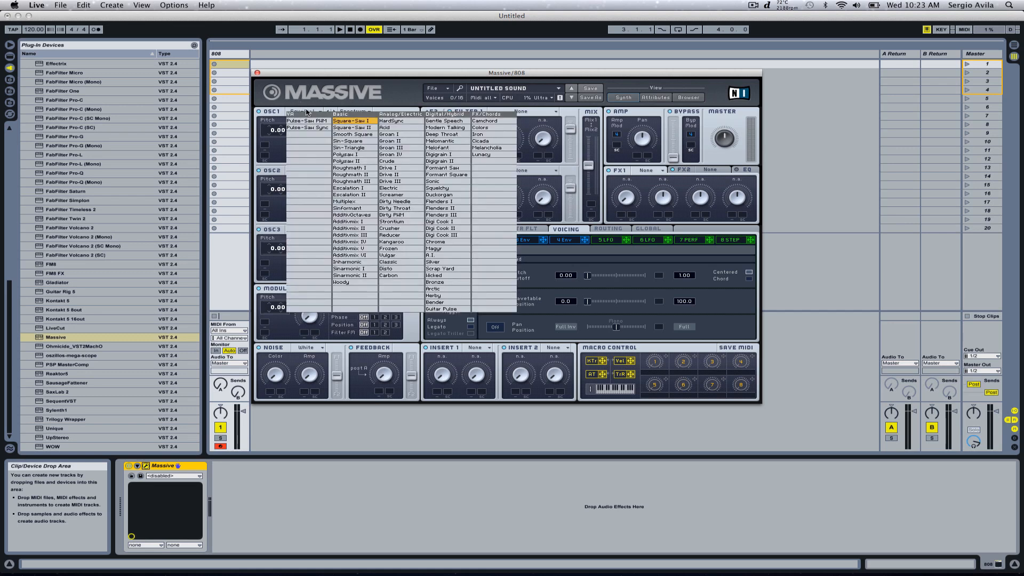
pyautogui.click(348, 141)
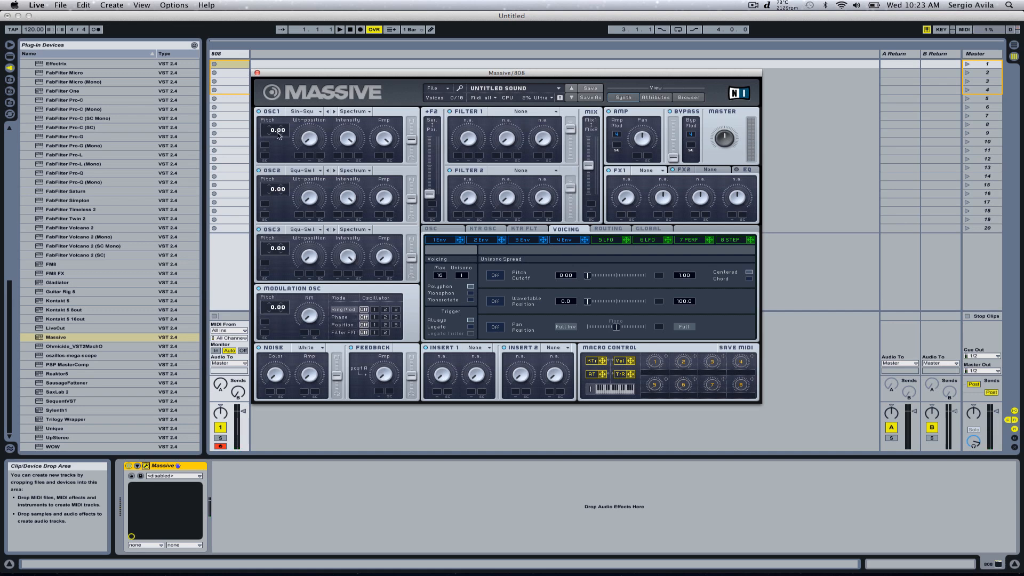
pyautogui.moveTo(278, 133); pyautogui.dragTo(270, 156)
pyautogui.press('a')
# Shape envelope 4 by lowering the decay level to zero, then lengthening its decay and release.
pyautogui.click(565, 240)
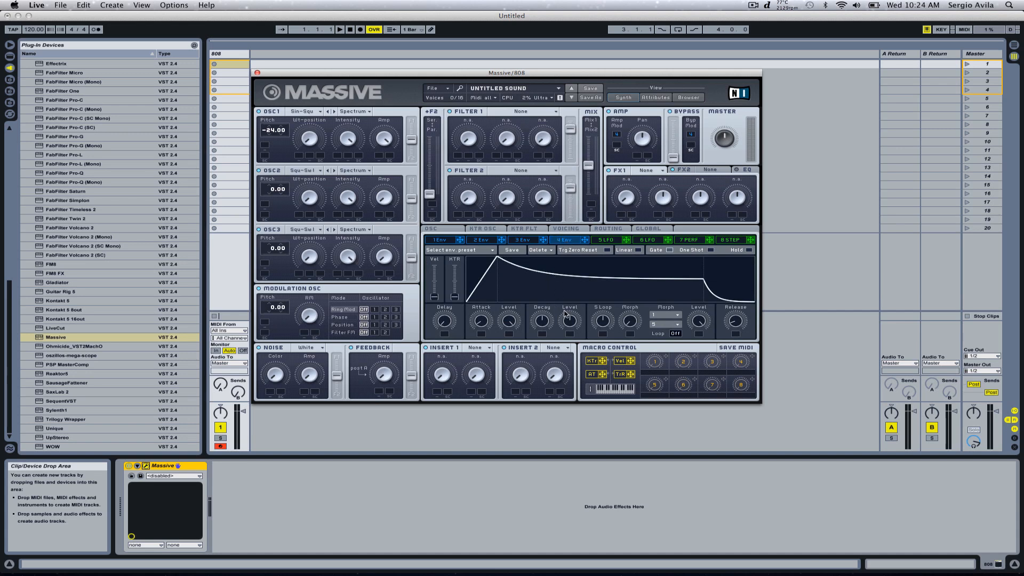
pyautogui.moveTo(570, 349); pyautogui.dragTo(569, 423)
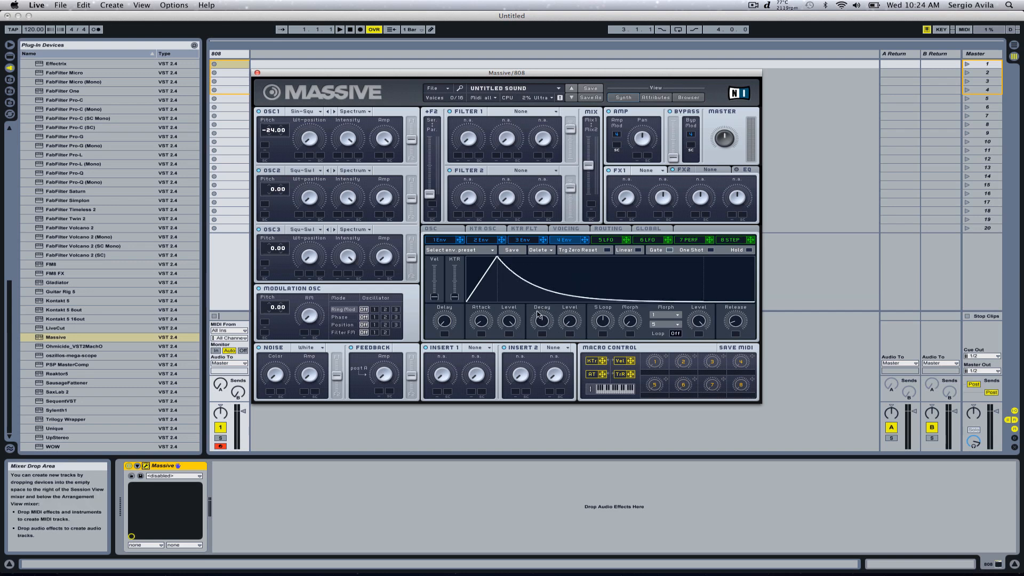
pyautogui.moveTo(540, 319); pyautogui.dragTo(540, 313)
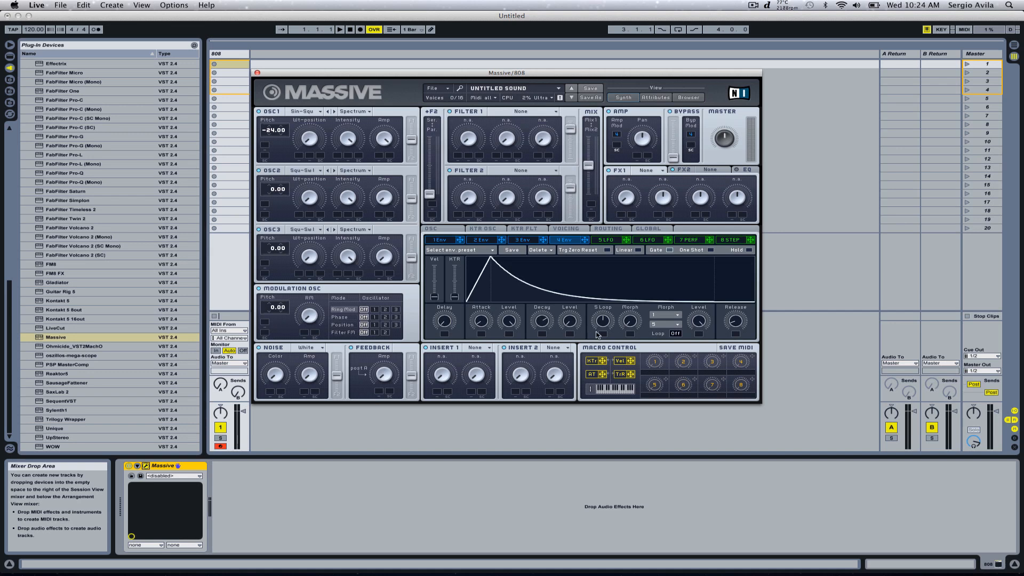
pyautogui.press('a')
pyautogui.moveTo(735, 322); pyautogui.dragTo(730, 289)
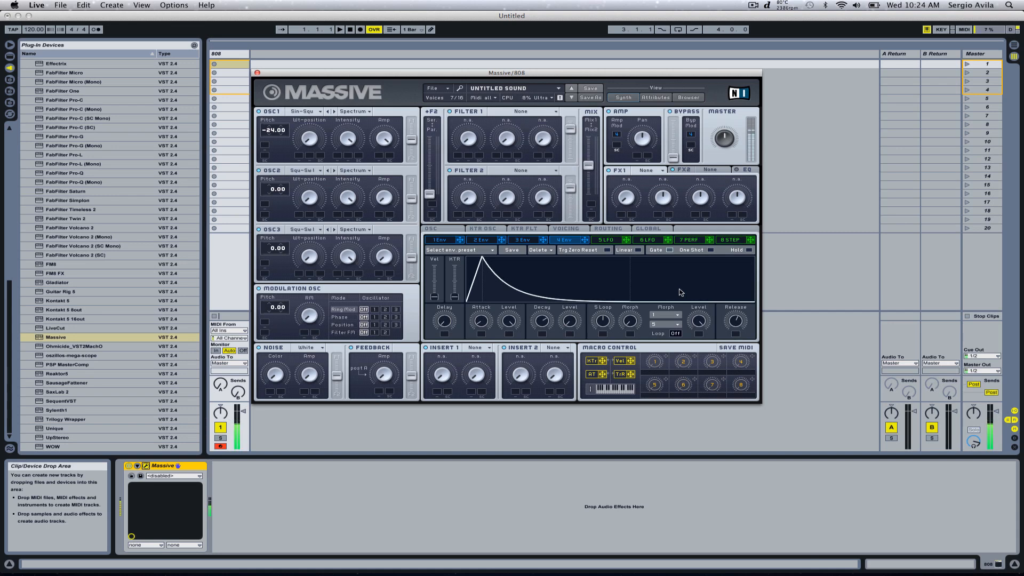
# Limit the voicing to a maximum of 1 voice and return to the oscillator settings.
pyautogui.click(442, 228)
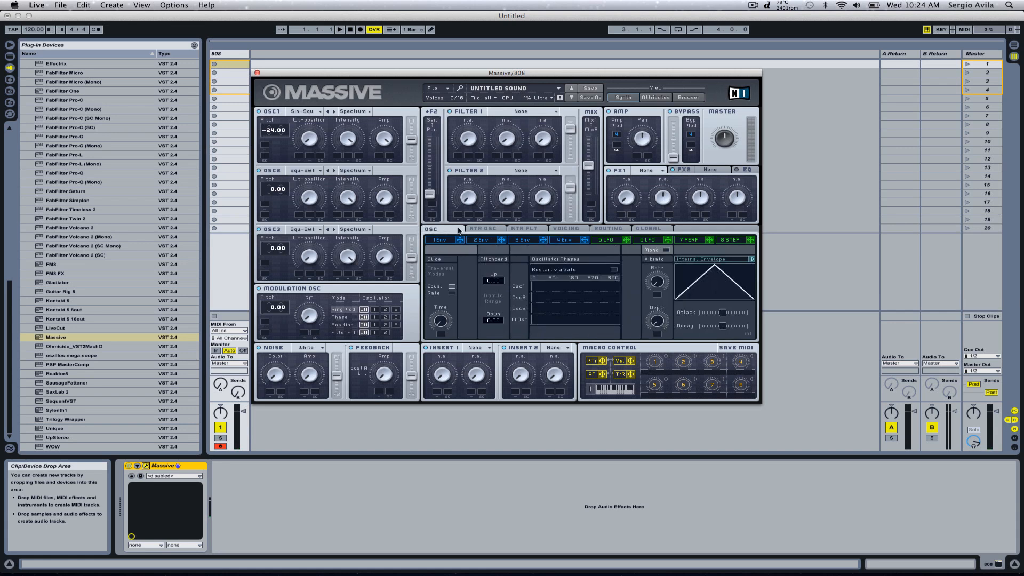
pyautogui.click(574, 231)
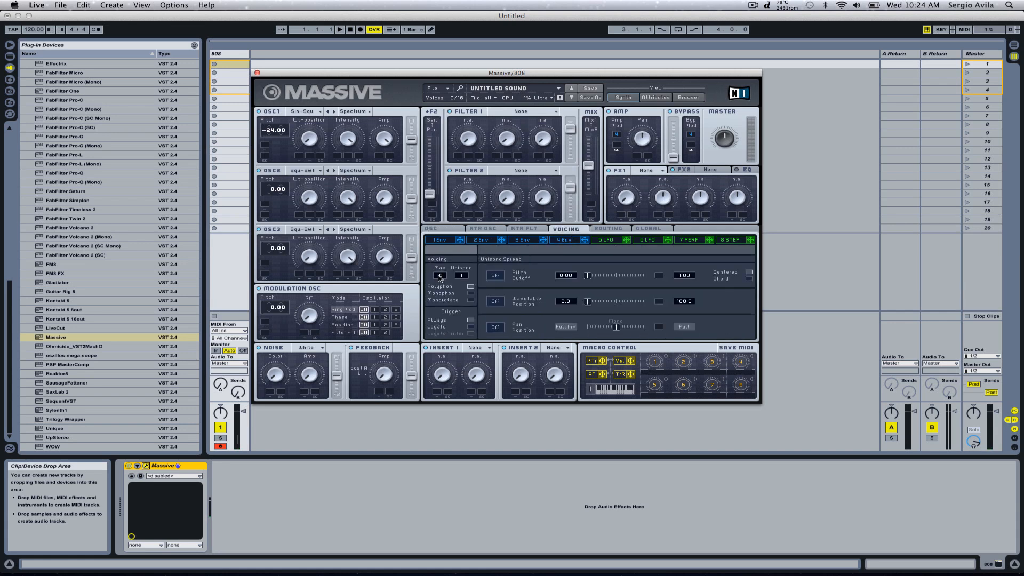
pyautogui.moveTo(439, 277); pyautogui.dragTo(435, 351)
pyautogui.click(432, 229)
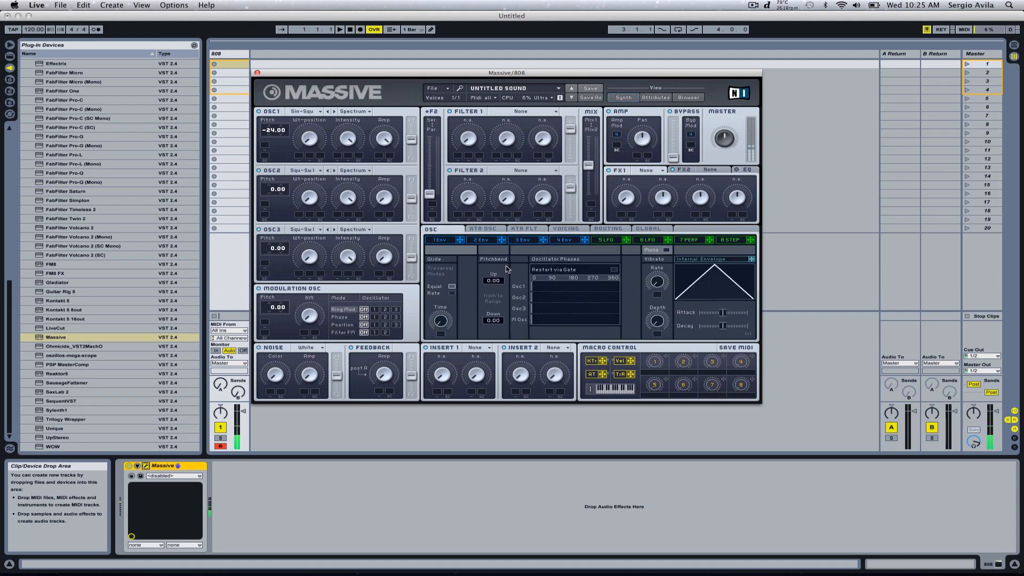
# Load the Sine Shaper effect into Insert 1.
pyautogui.click(481, 350)
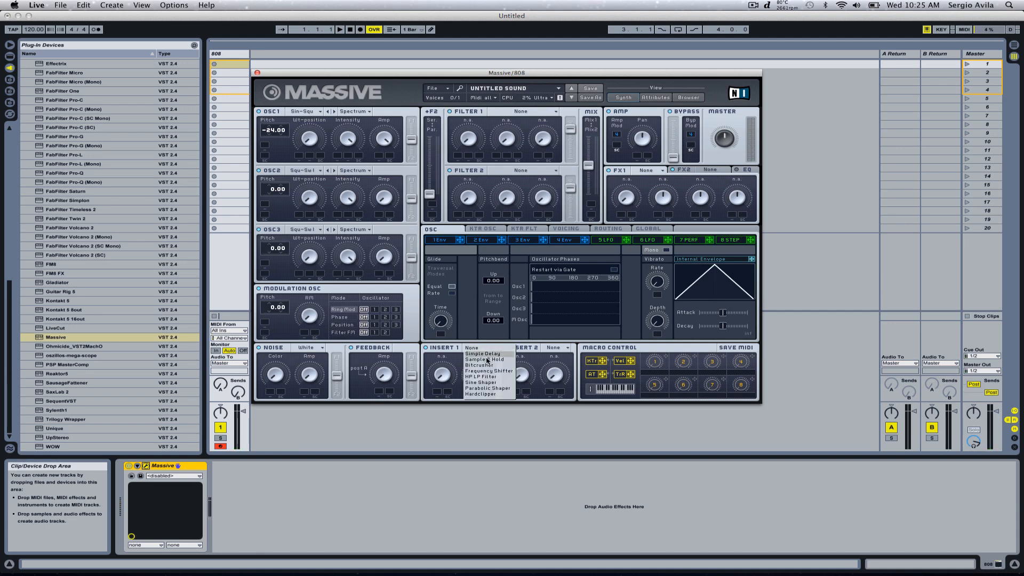
pyautogui.click(473, 328)
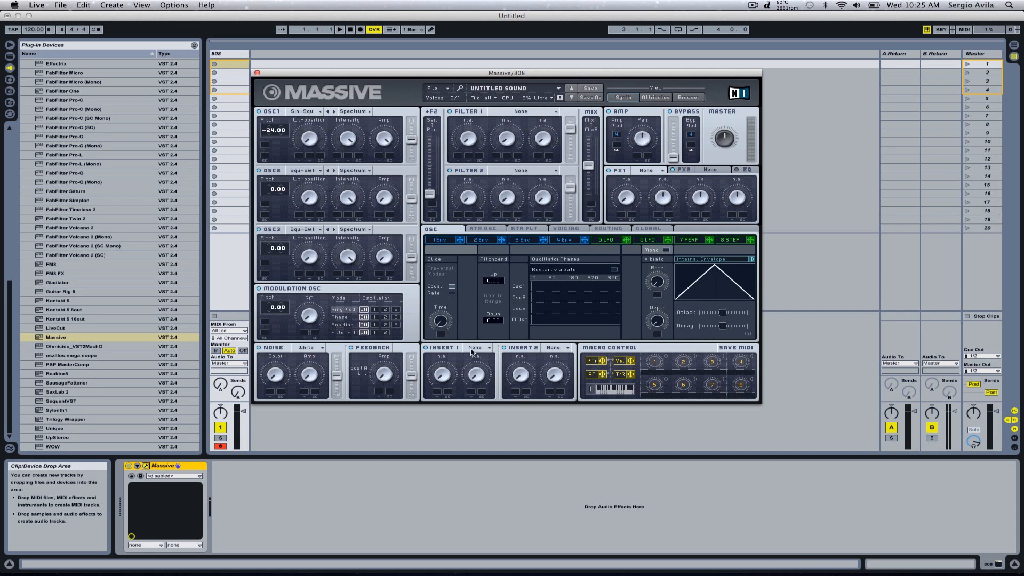
pyautogui.click(474, 350)
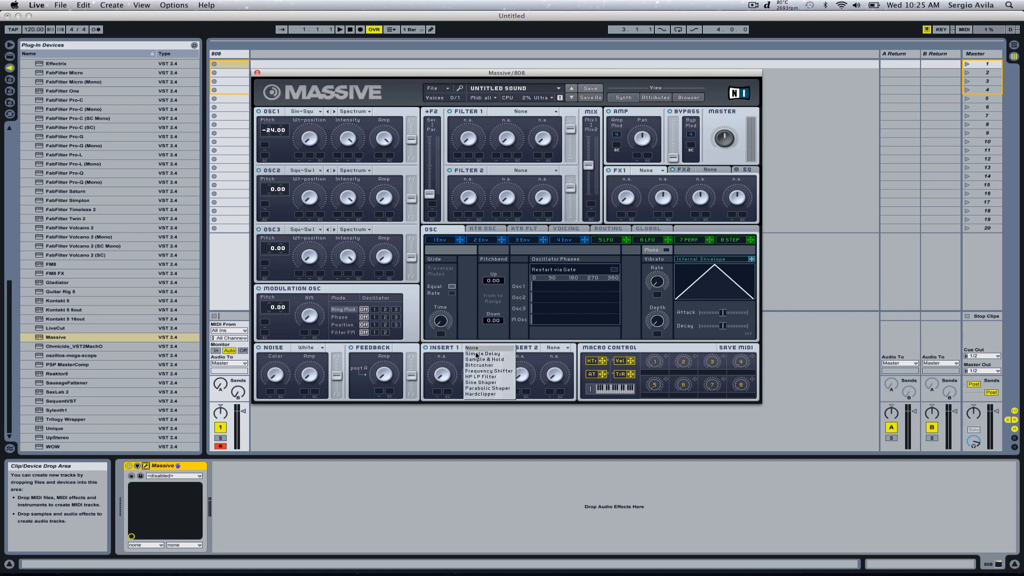
pyautogui.click(488, 384)
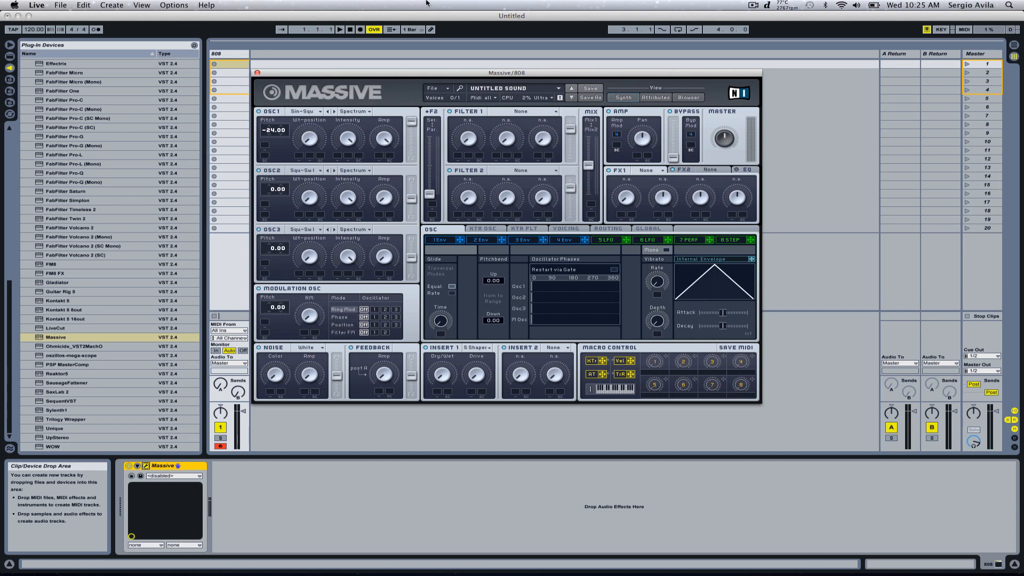
pyautogui.click(473, 349)
pyautogui.click(488, 387)
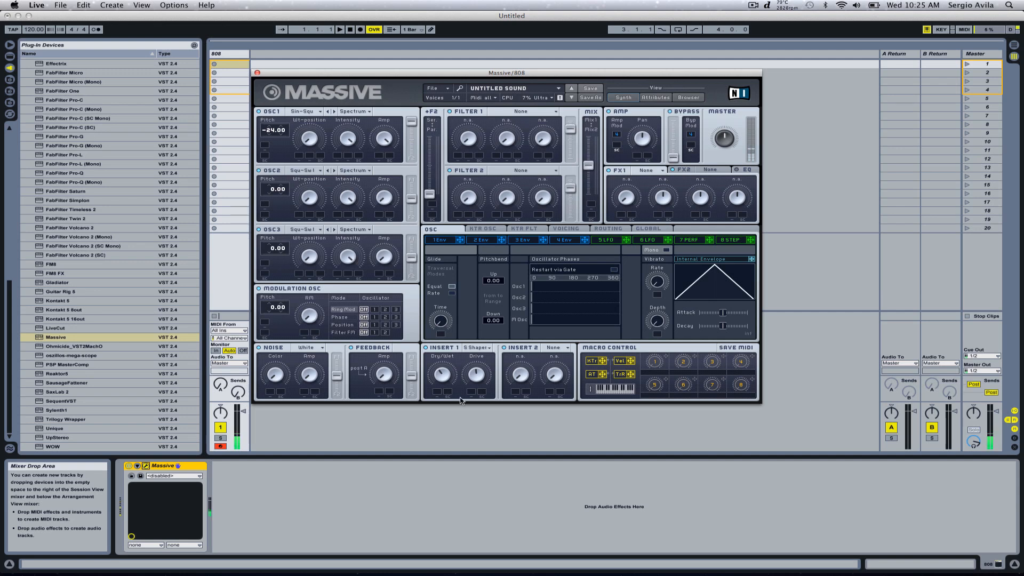
# Raise the system volume and the synth's master volume while auditioning the bass with the computer keyboard octave at C2 to D3.
pyautogui.press('XF86AudioRaiseVolume')
pyautogui.press('z')
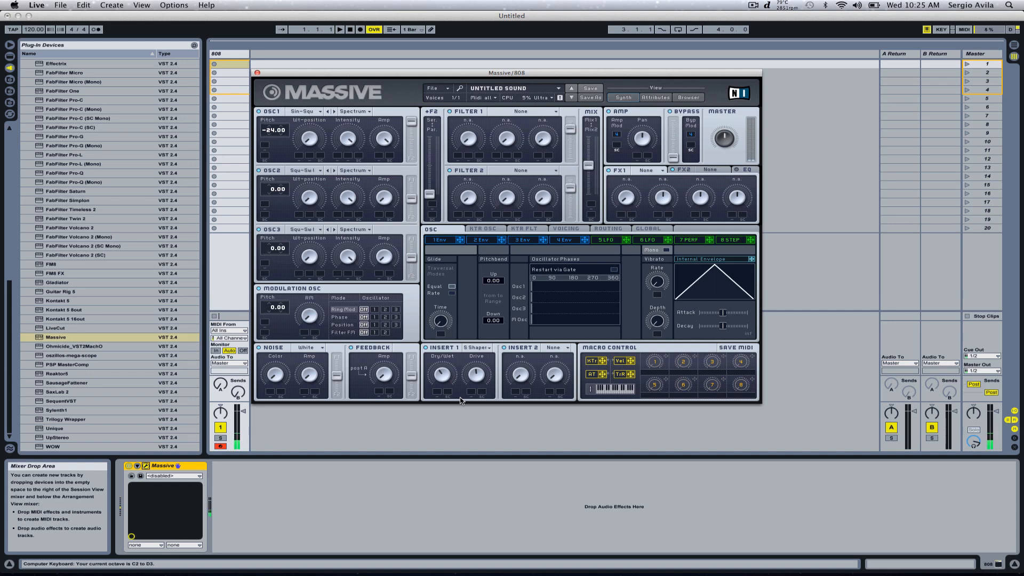
pyautogui.press('XF86AudioRaiseVolume')
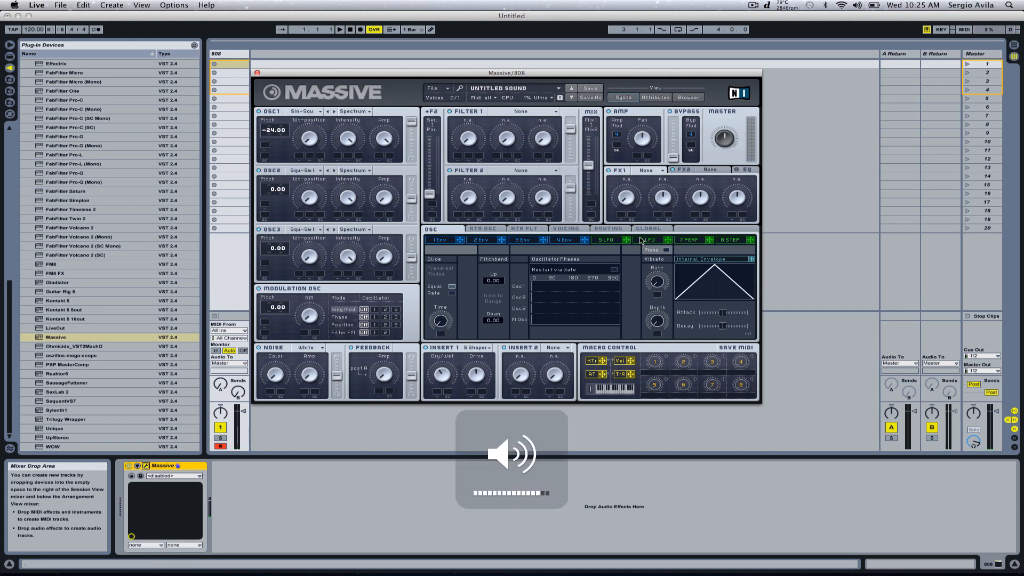
pyautogui.moveTo(722, 143); pyautogui.dragTo(722, 128)
pyautogui.press('a')
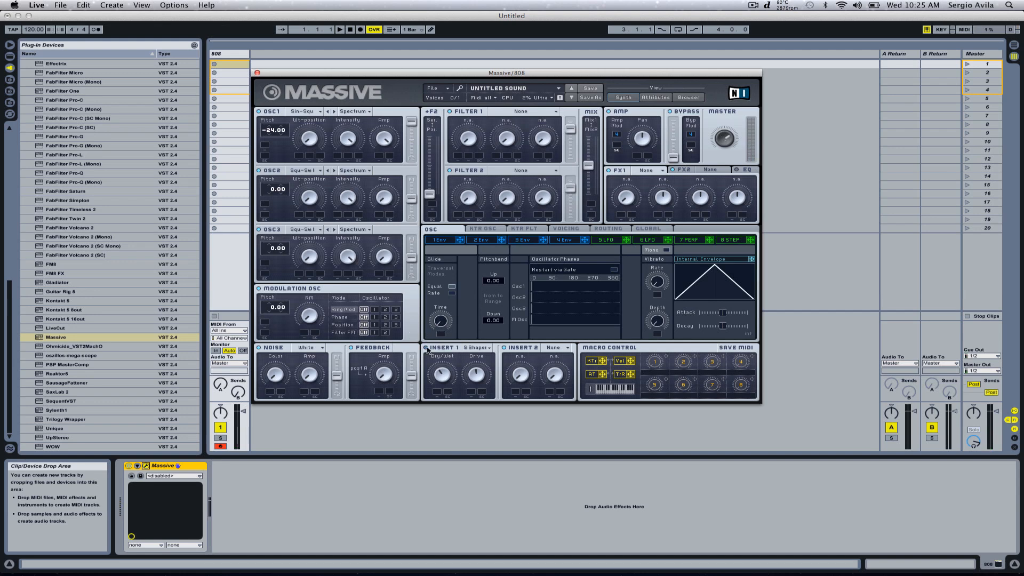
pyautogui.press('a')
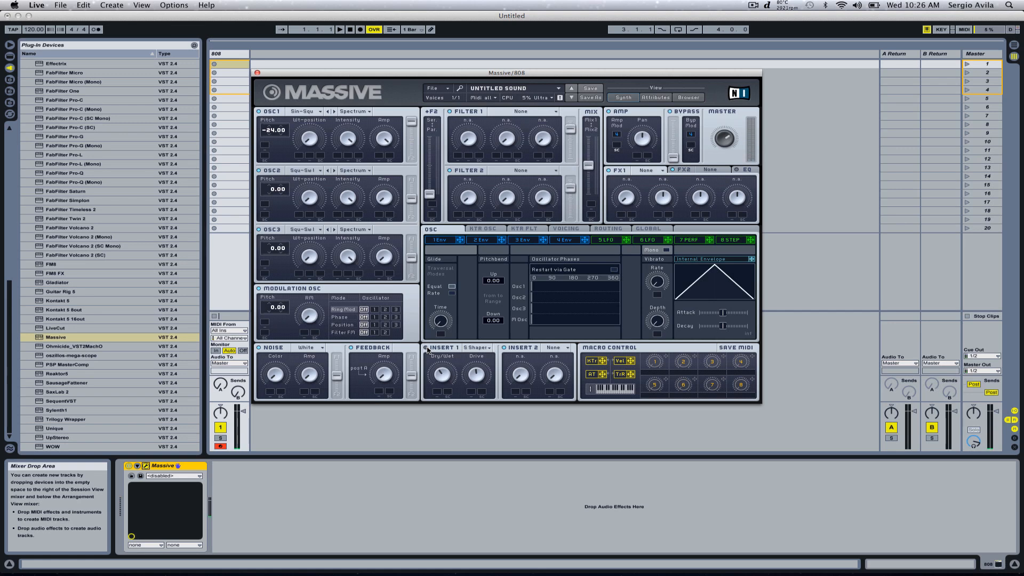
pyautogui.press('a')
# Load Classic Tube into FX1, adjust its Dry/Wet amount and audition the bass.
pyautogui.click(655, 171)
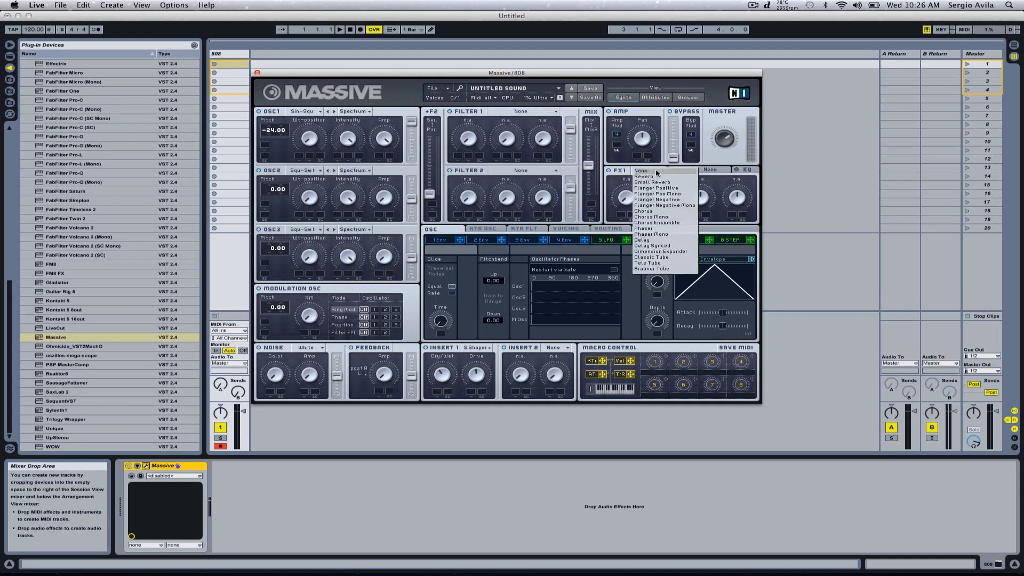
pyautogui.click(659, 258)
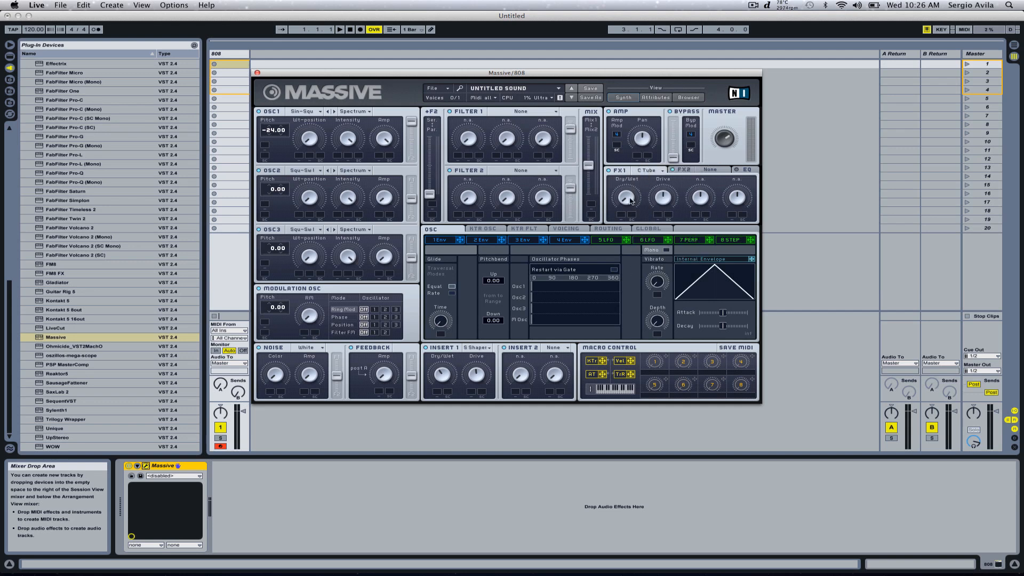
pyautogui.moveTo(631, 200); pyautogui.dragTo(627, 185)
pyautogui.press('a')
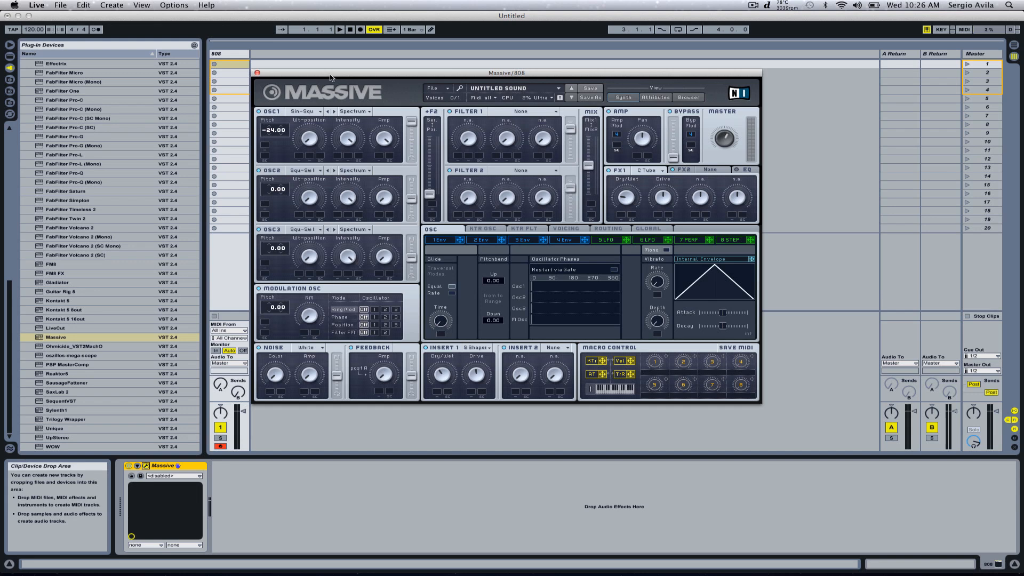
# Close the synth window, switch to the Arrangement View and insert a MIDI clip over bars 1 to 4 of the 808 track.
pyautogui.click(258, 74)
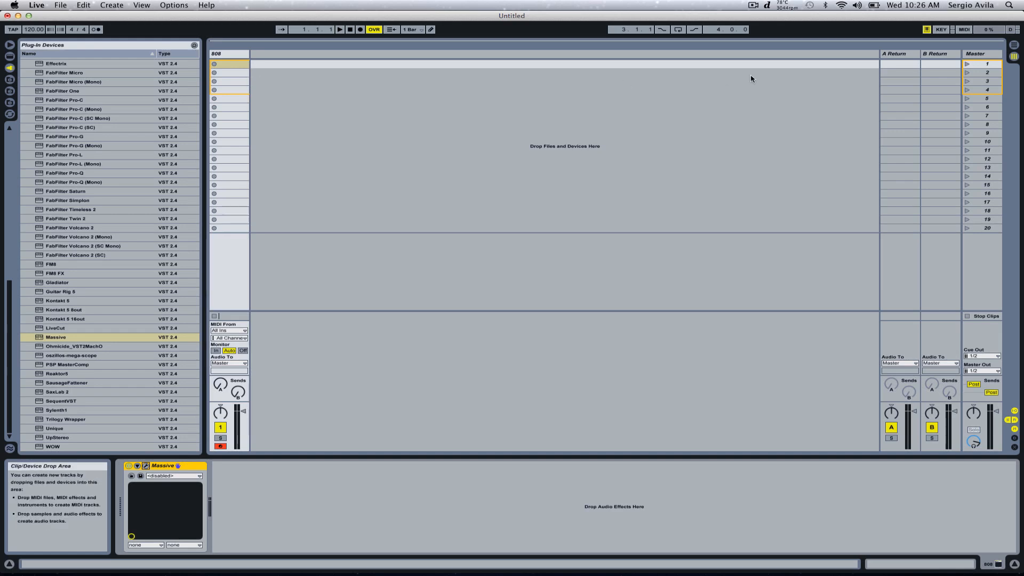
pyautogui.click(1014, 45)
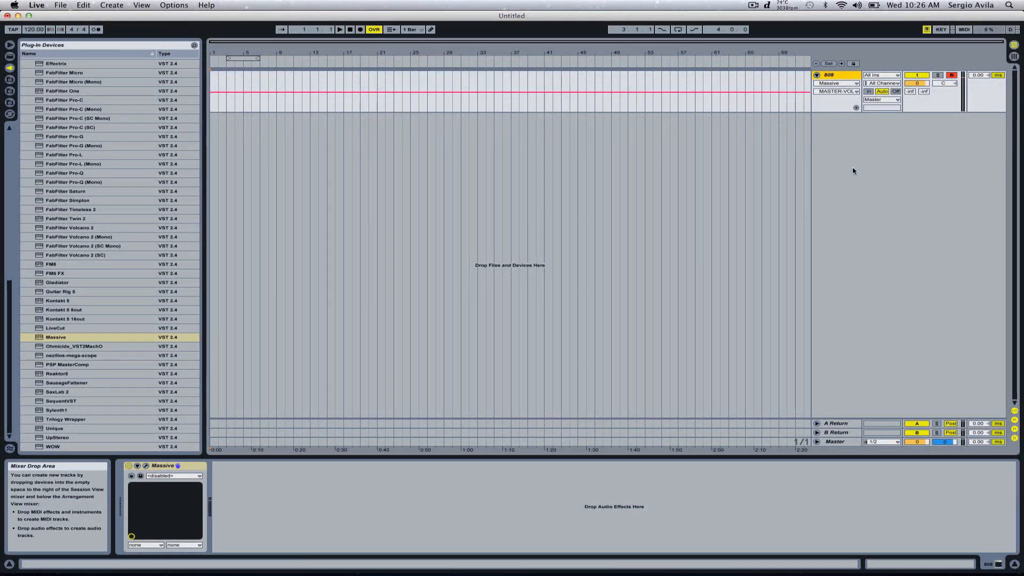
pyautogui.scroll(15, 88, 158)
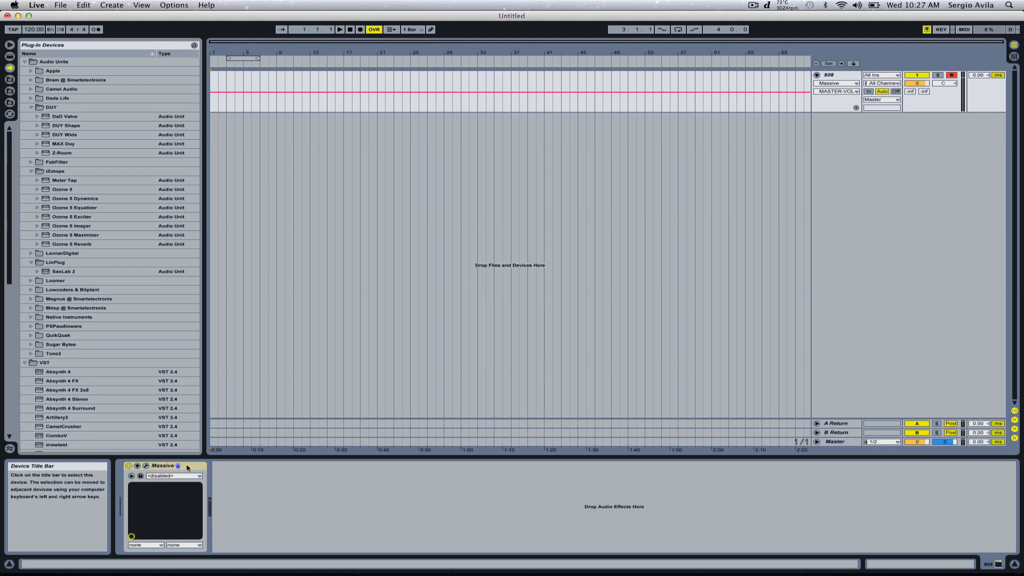
pyautogui.click(296, 492)
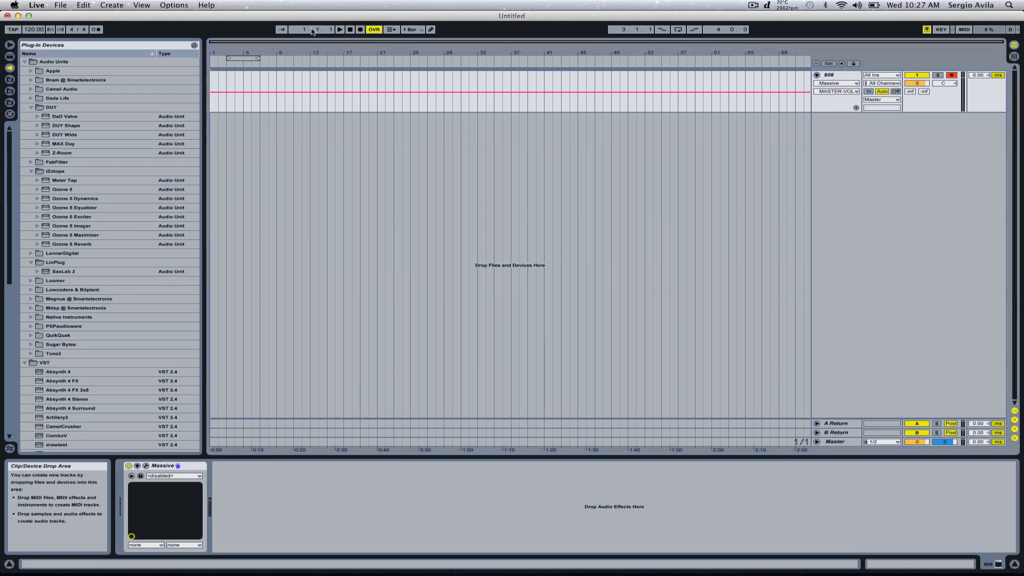
pyautogui.moveTo(244, 78); pyautogui.dragTo(190, 78)
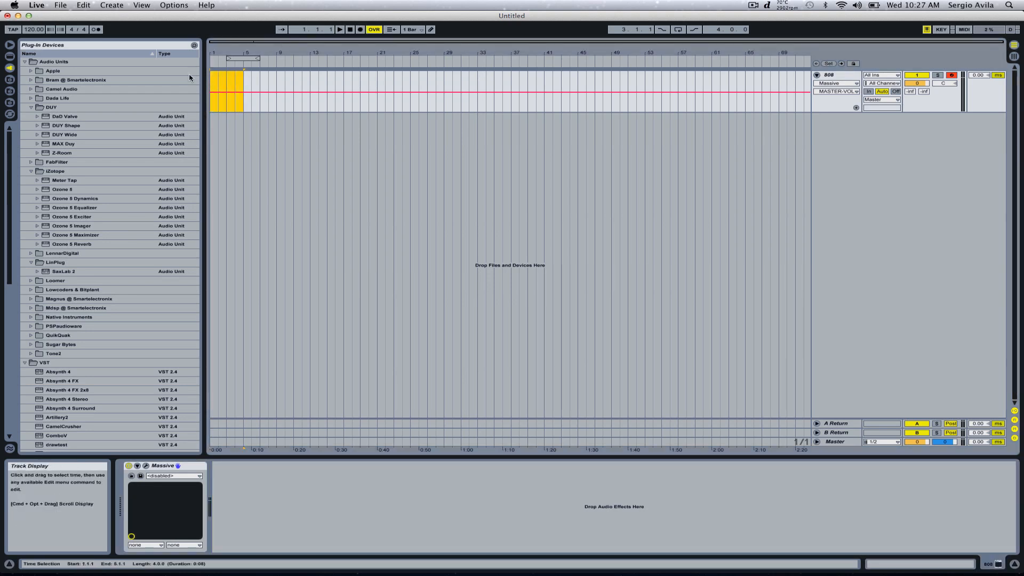
pyautogui.press('shift+super+m')
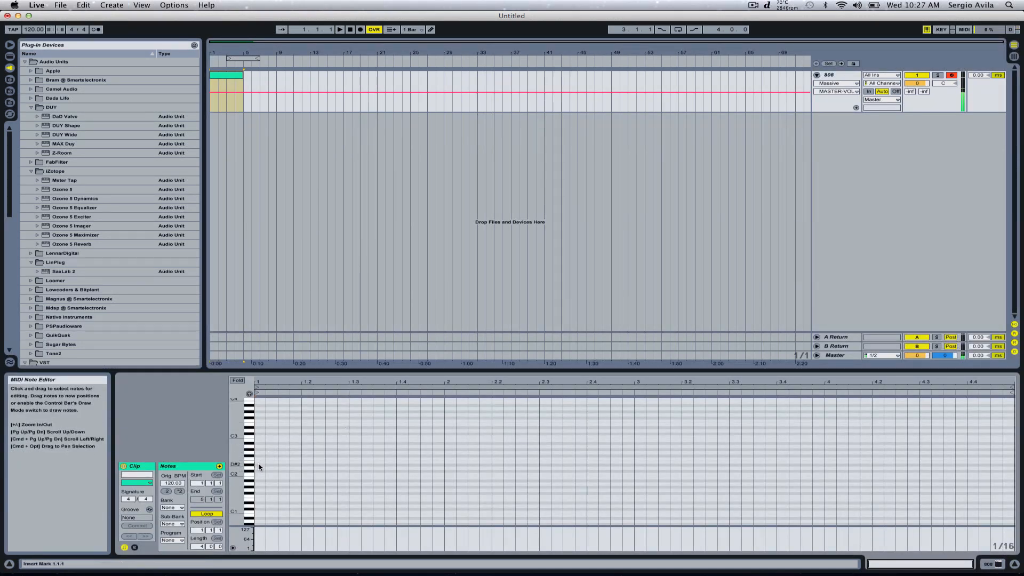
# Set the tempo to 140.00 BPM and place a D#2 note in the clip from 1.1.1 to 1.4.1.
pyautogui.doubleClick(260, 466)
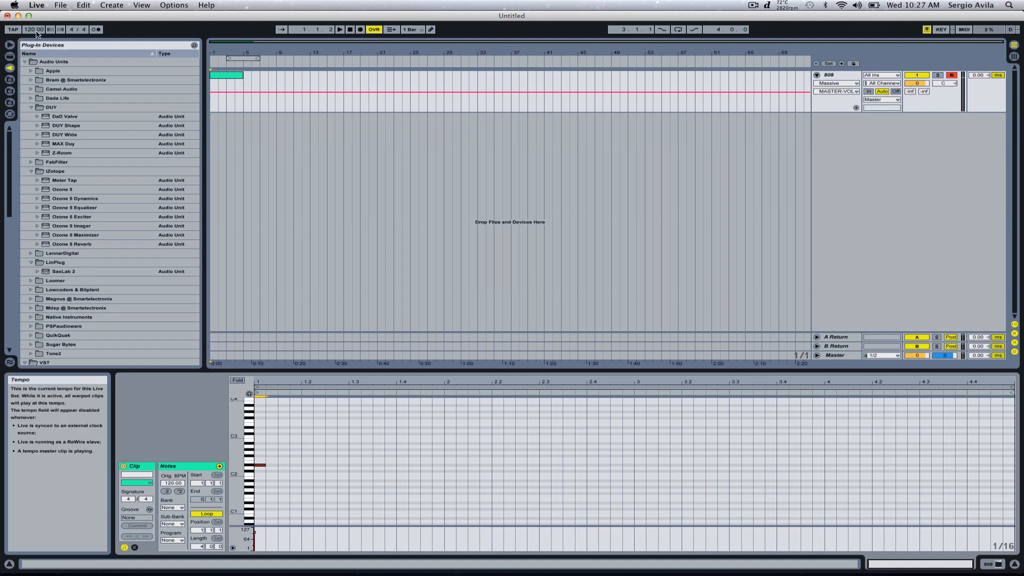
pyautogui.moveTo(36, 34); pyautogui.dragTo(36, 32)
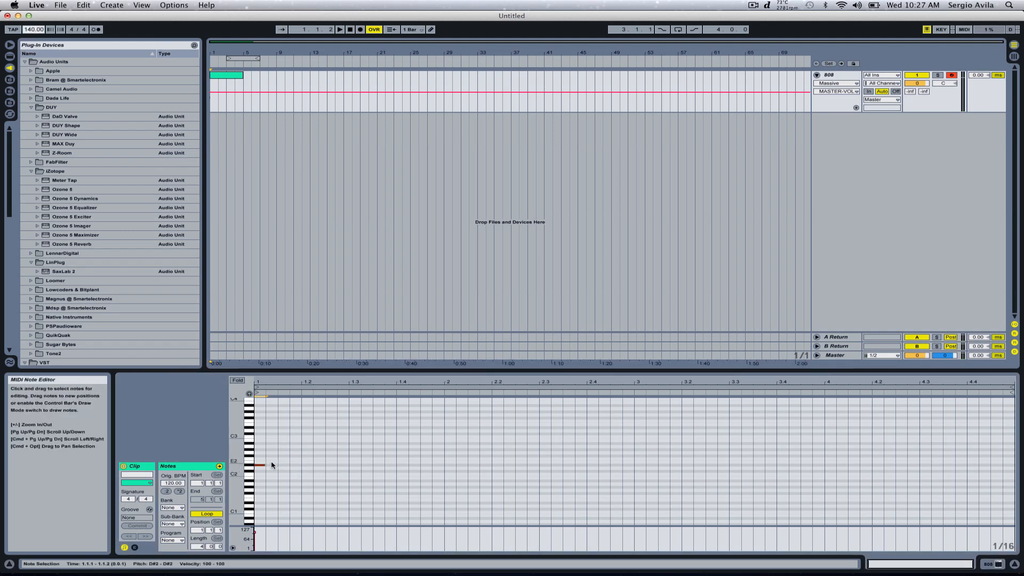
pyautogui.moveTo(265, 466); pyautogui.dragTo(437, 469)
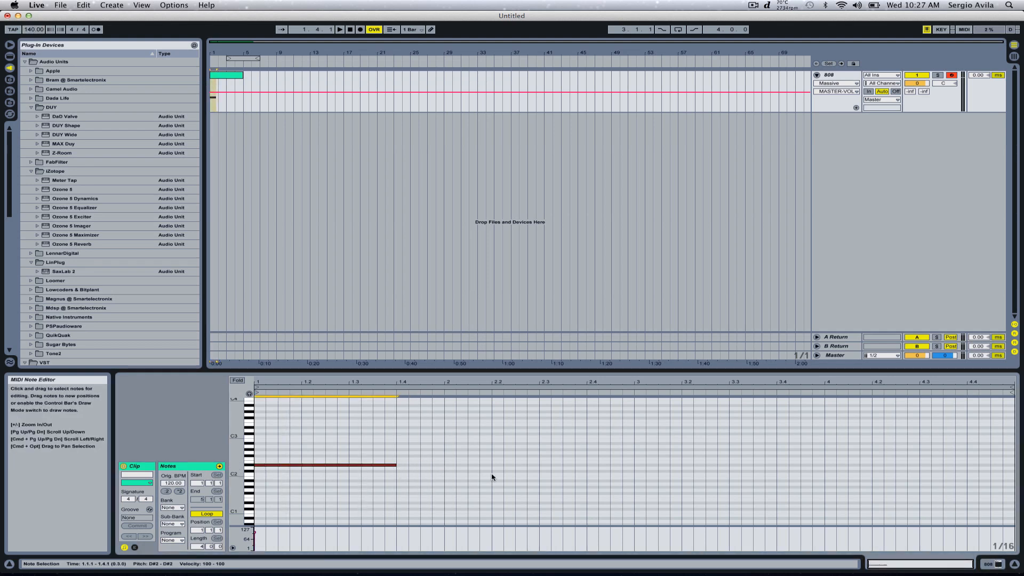
# Add two more D#2 notes starting at 1.4.1 and 2.2.1, playing back the clip to check them.
pyautogui.click(404, 468)
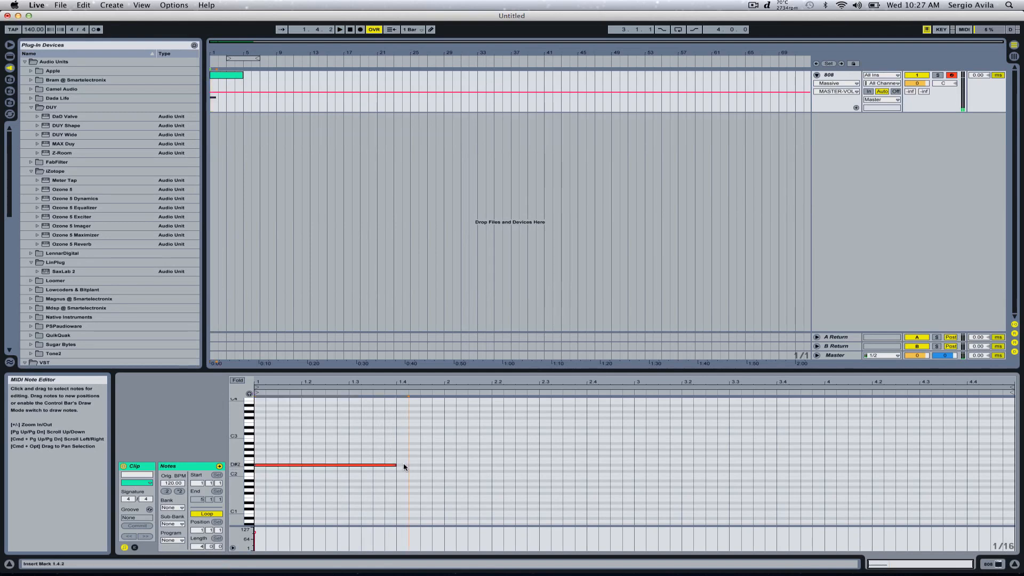
pyautogui.moveTo(403, 468); pyautogui.dragTo(545, 465)
pyautogui.press('space')
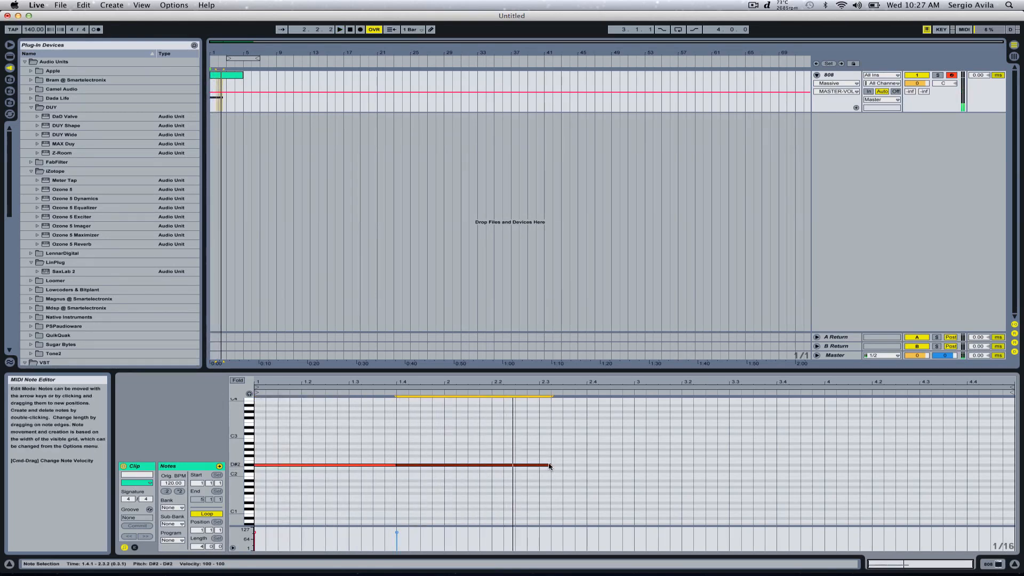
pyautogui.moveTo(550, 465)
pyautogui.mouseDown()
pyautogui.moveTo(501, 464)
pyautogui.moveTo(599, 464)
pyautogui.mouseUp()
pyautogui.press('space')
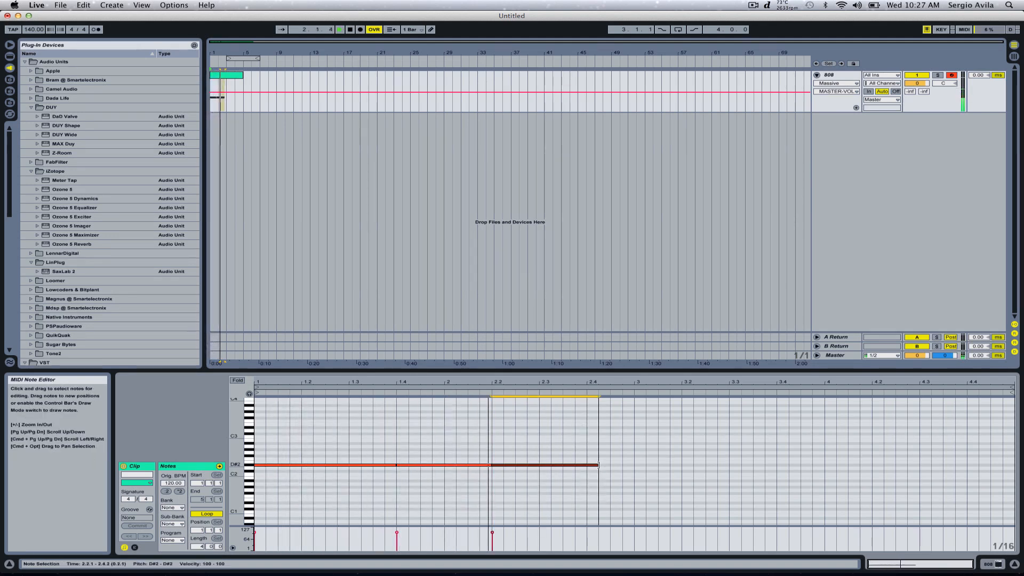
# Extend the third D#2 note to about 2.4.4 and shorten the second to end a sixteenth before the third.
pyautogui.press('space')
pyautogui.moveTo(598, 465); pyautogui.dragTo(622, 465)
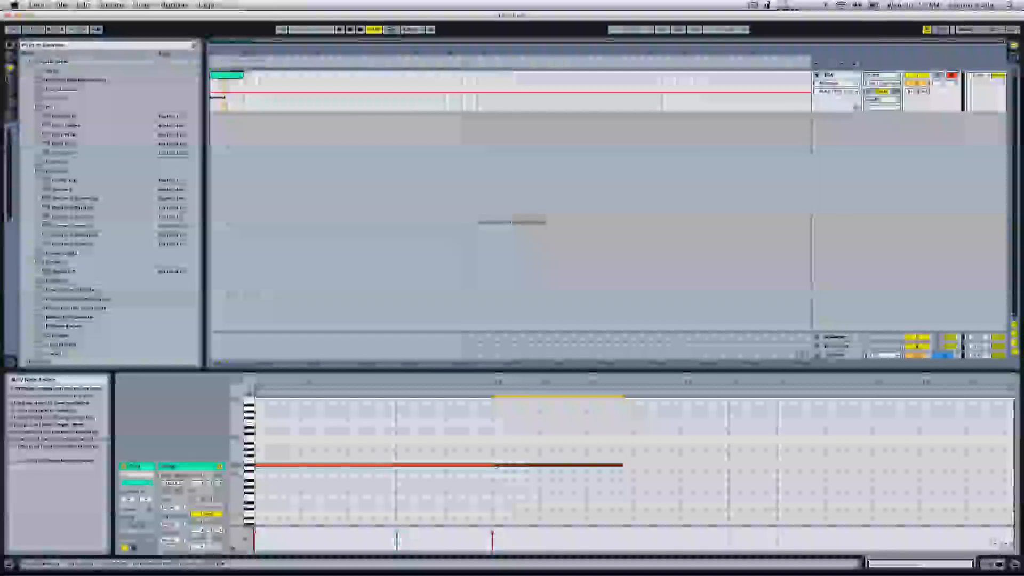
pyautogui.click(491, 466)
pyautogui.moveTo(491, 467); pyautogui.dragTo(480, 466)
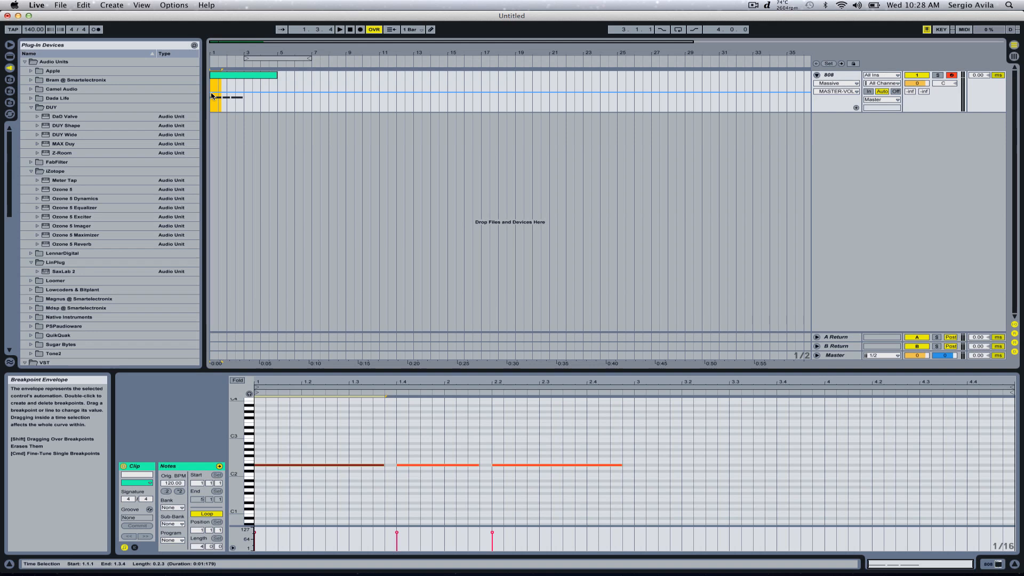
# Switch the browser to the sample files and collapse the LEX Snares folder in the Lex Luger Drum Kit.
pyautogui.click(212, 100)
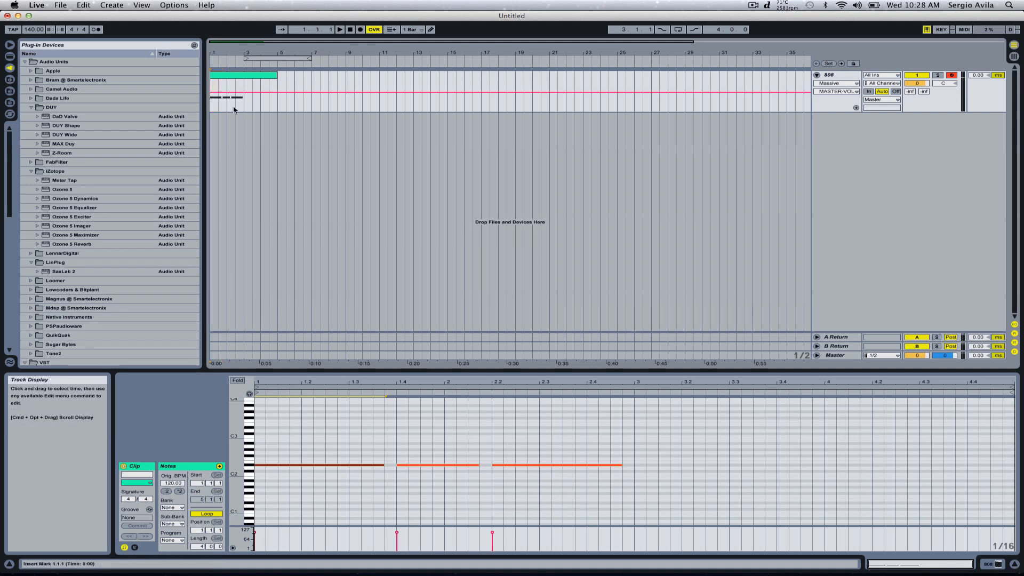
pyautogui.moveTo(232, 46); pyautogui.dragTo(232, 72)
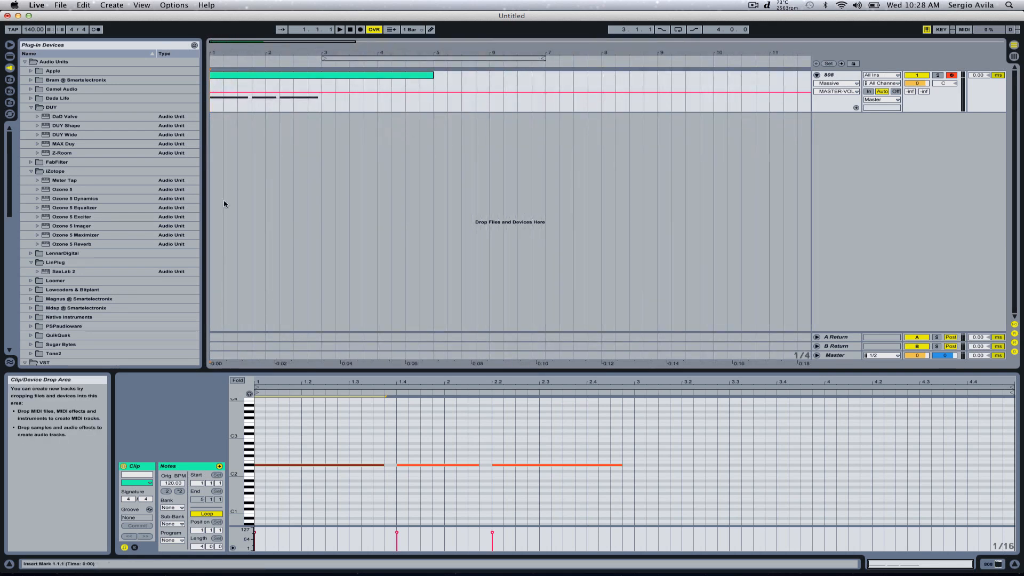
pyautogui.click(10, 56)
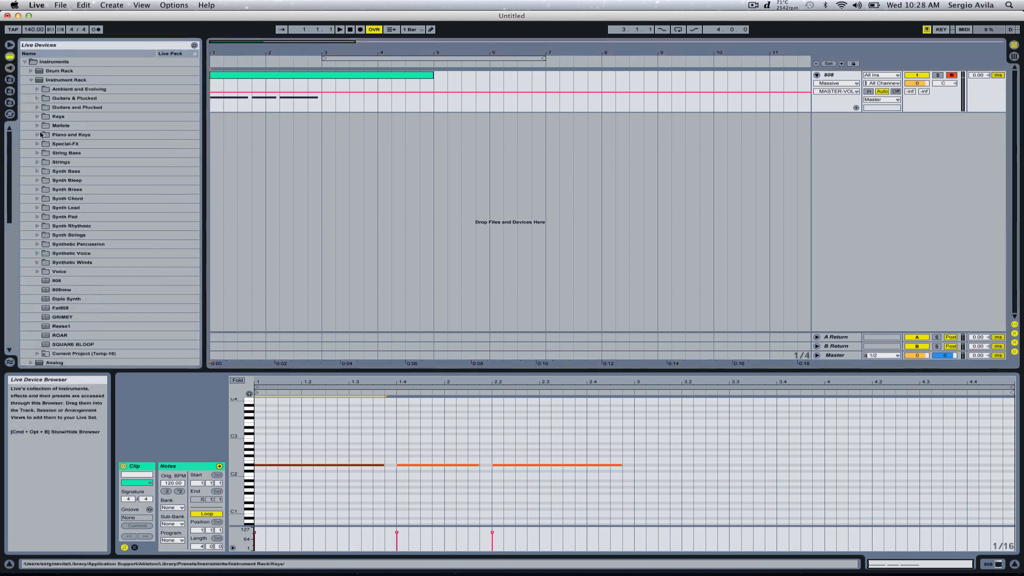
pyautogui.click(10, 79)
pyautogui.scroll(2, 83, 196)
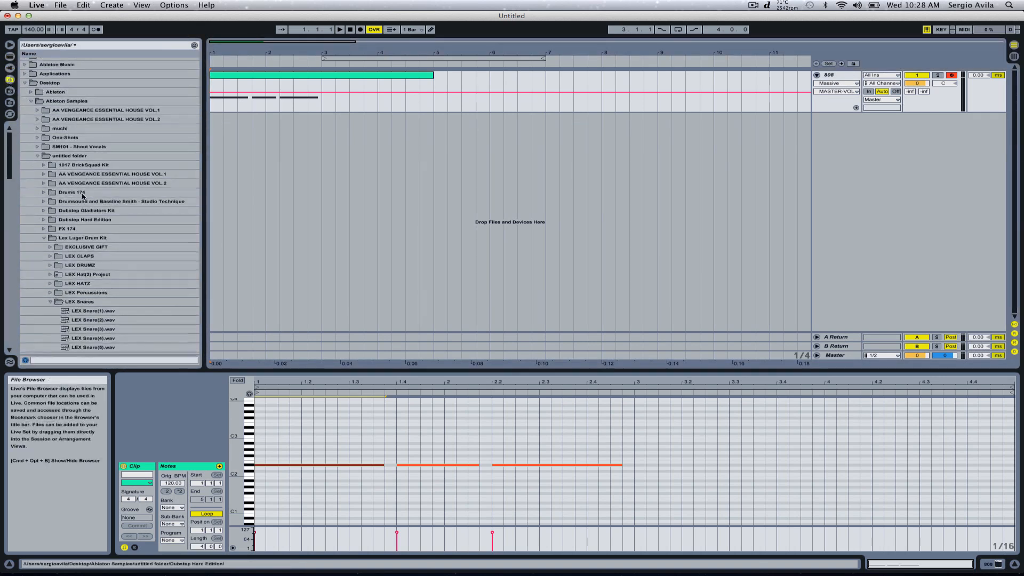
pyautogui.scroll(-5, 76, 247)
pyautogui.click(49, 224)
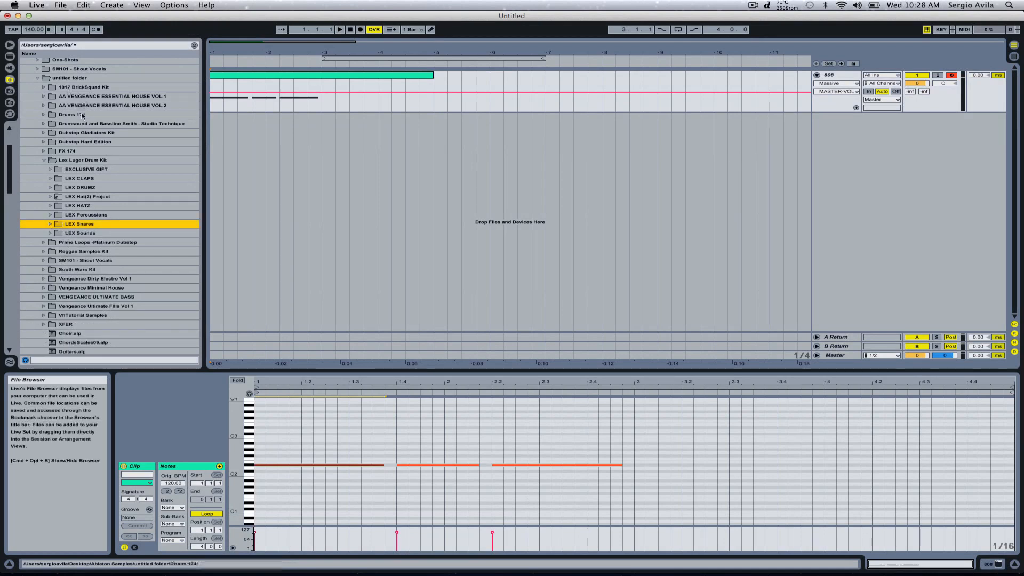
# Place LEX HEAVY Kick LV1.wav from LEX DRUMZ on a new audio track at 1.1.1, 1.4.1 and 2.2.1, and consolidate the two bars.
pyautogui.click(51, 187)
pyautogui.click(77, 197)
pyautogui.press('Down')
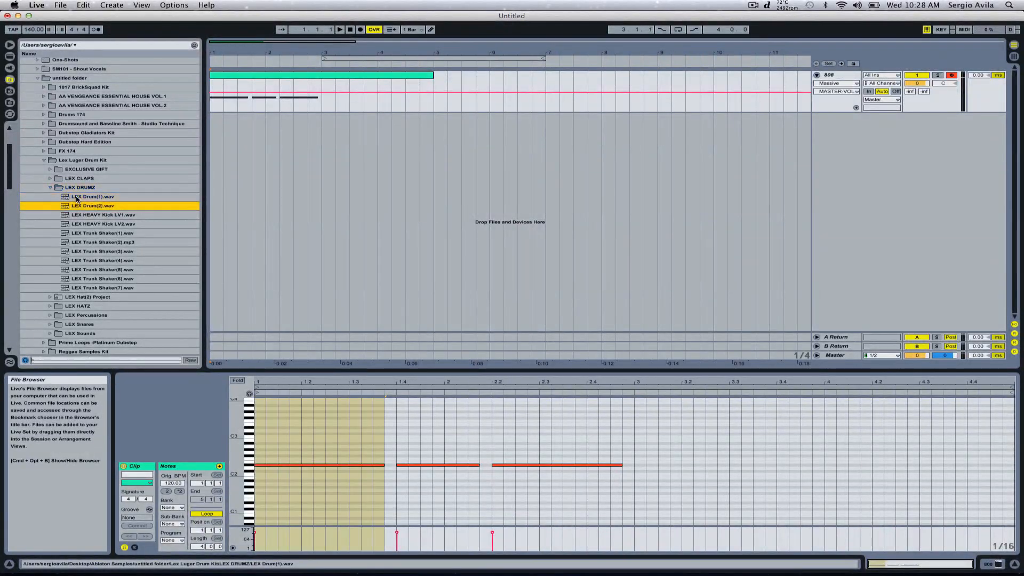
pyautogui.press('Down')
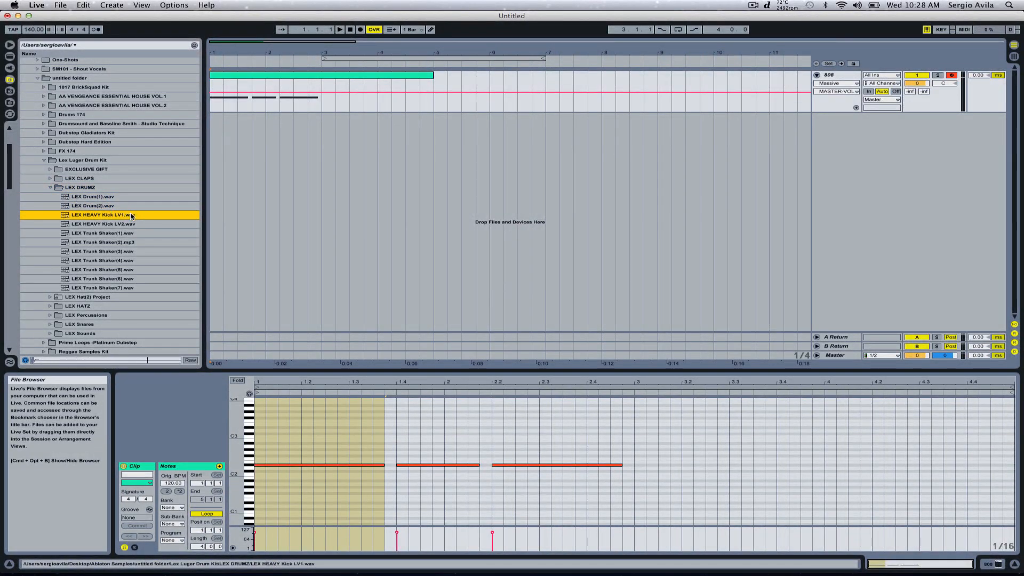
pyautogui.moveTo(132, 216); pyautogui.dragTo(216, 120)
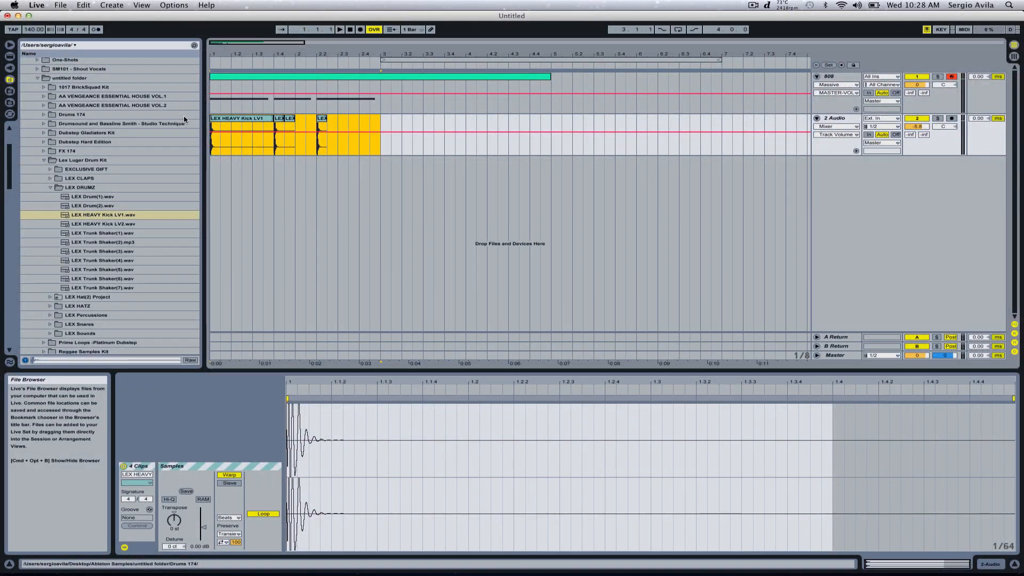
pyautogui.press('super+j')
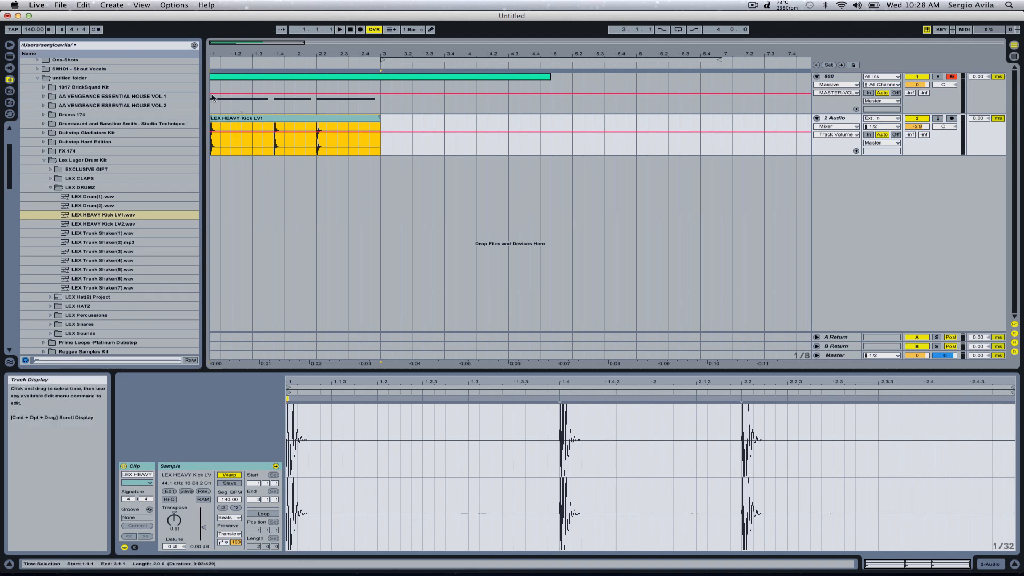
# Cut the 808 MIDI clip down to its first two bars by deleting the section from 3.1.1 to 5.1.1.
pyautogui.moveTo(212, 97); pyautogui.dragTo(213, 99)
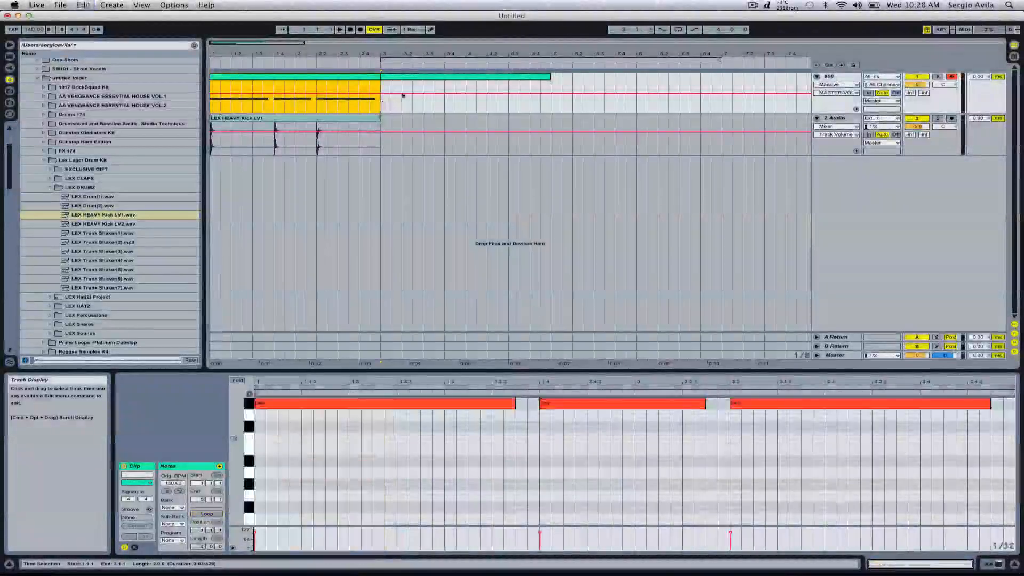
pyautogui.click(430, 79)
pyautogui.press('Delete')
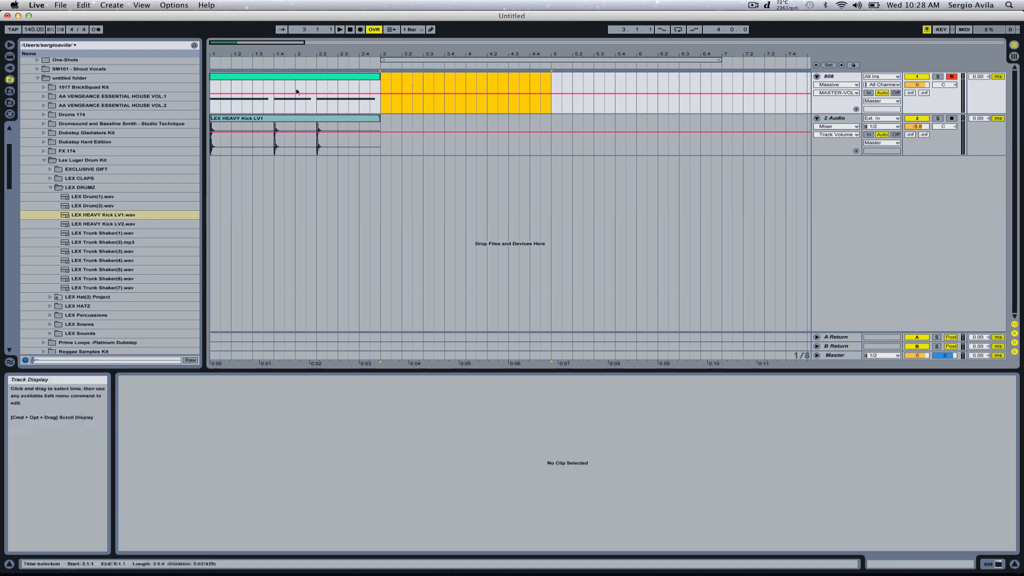
# Audition samples in LEX CLAPS and place LEX Clap(1).wav at 1.3.1 on a new audio track below the kick.
pyautogui.click(51, 179)
pyautogui.click(87, 188)
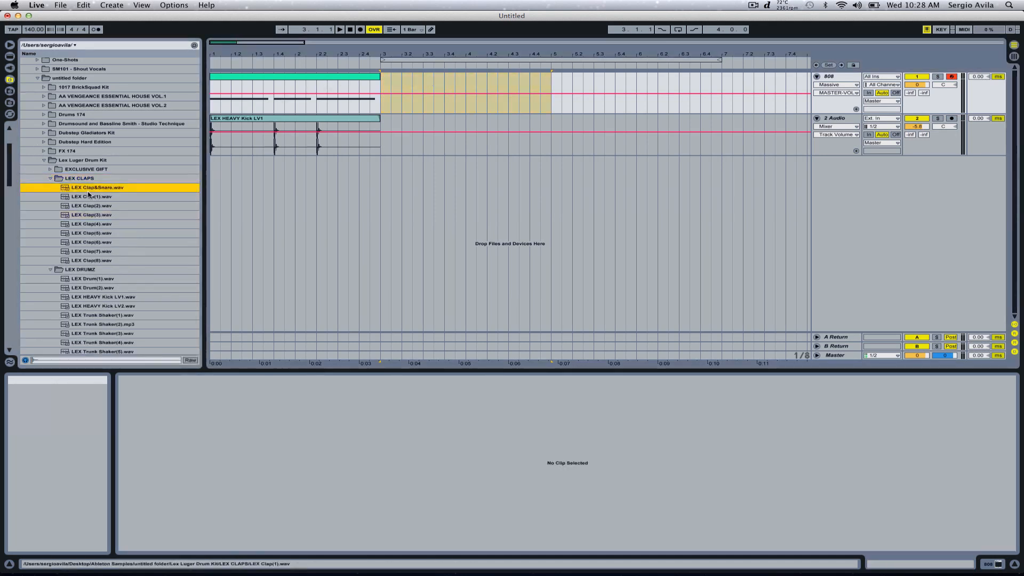
pyautogui.moveTo(95, 195); pyautogui.dragTo(249, 170)
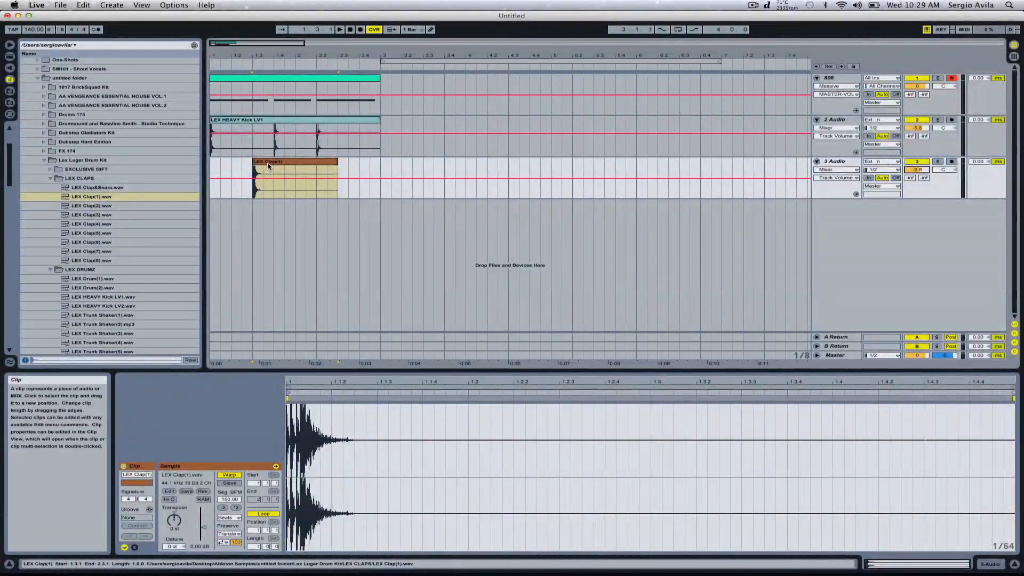
# Try the clap clip at 1.2.1 in playback, move it back to 1.3.1 and play the beat again.
pyautogui.moveTo(267, 166); pyautogui.dragTo(245, 166)
pyautogui.click(212, 166)
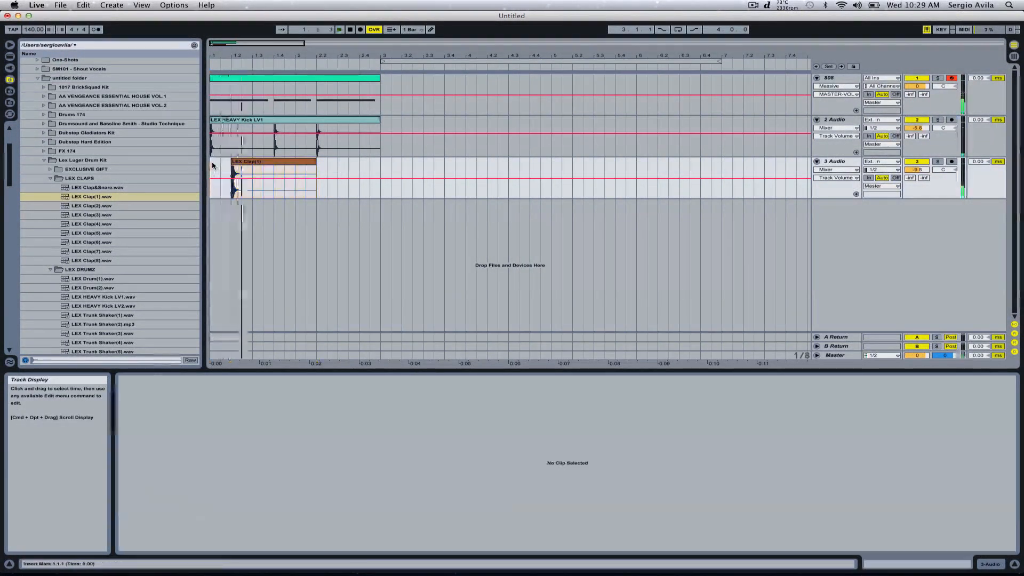
pyautogui.click(240, 168)
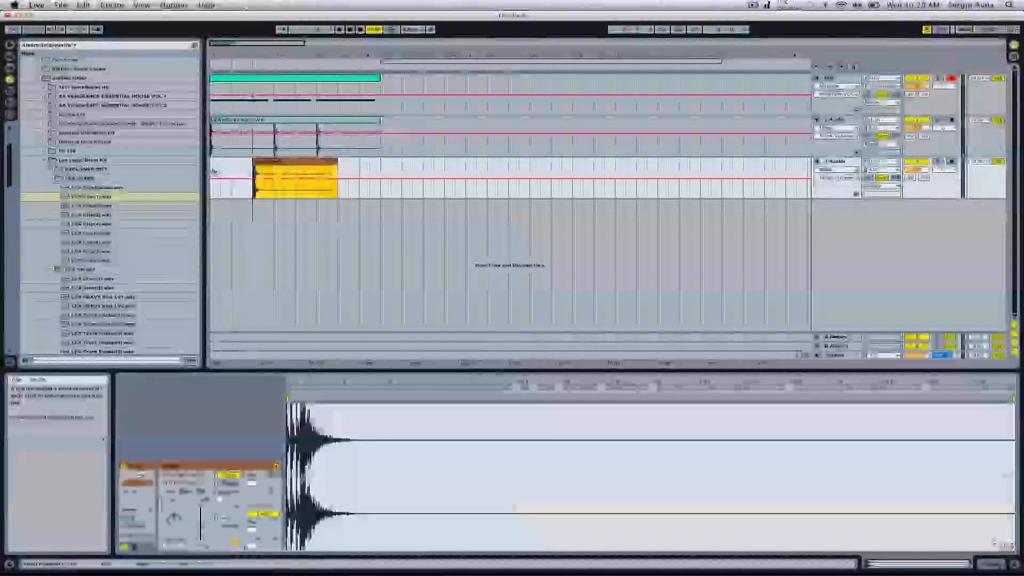
pyautogui.click(213, 172)
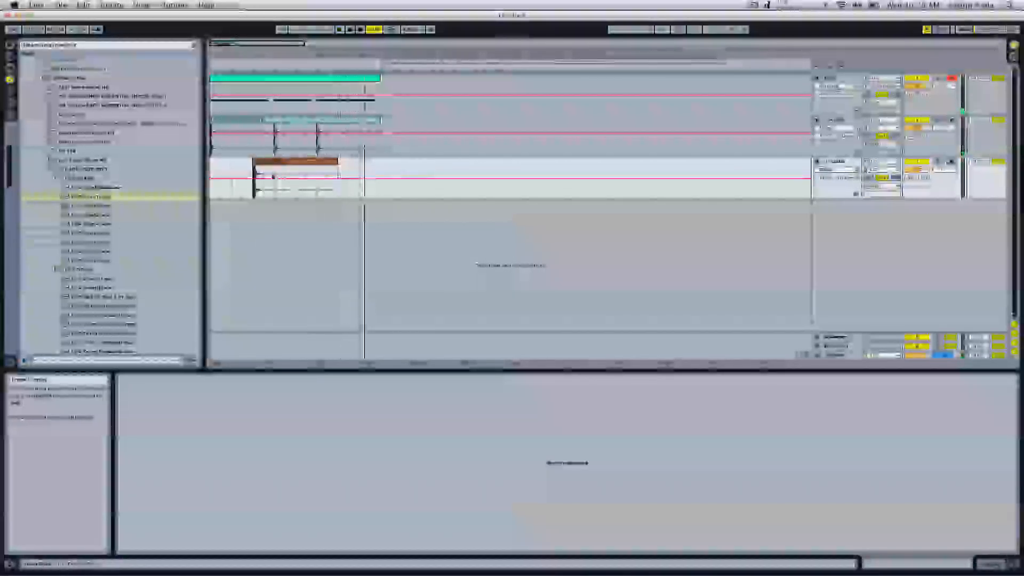
# Duplicate the first bar of the clap track into bar 2 and play the arrangement from the start.
pyautogui.moveTo(295, 182); pyautogui.dragTo(212, 181)
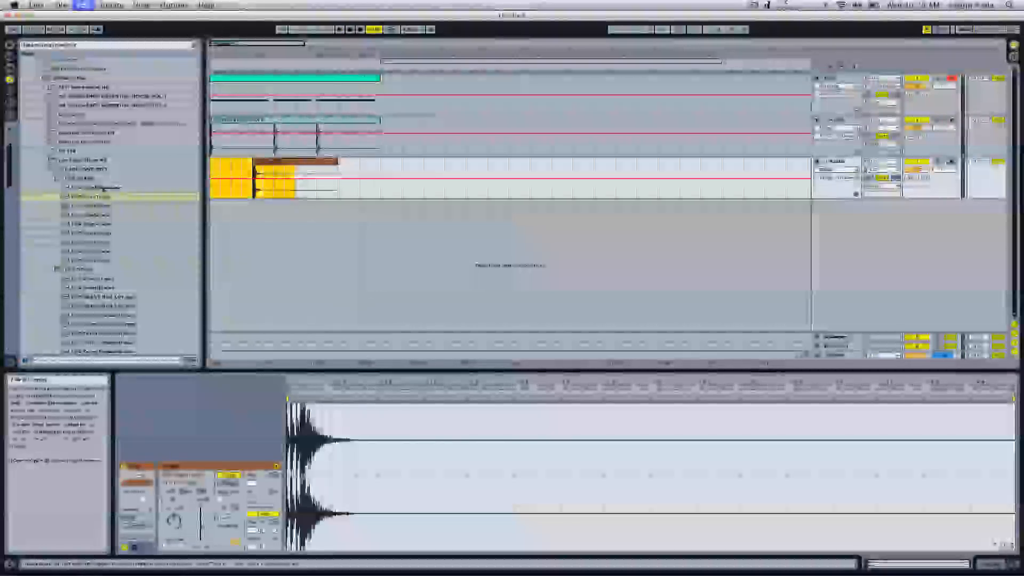
pyautogui.press('super+d')
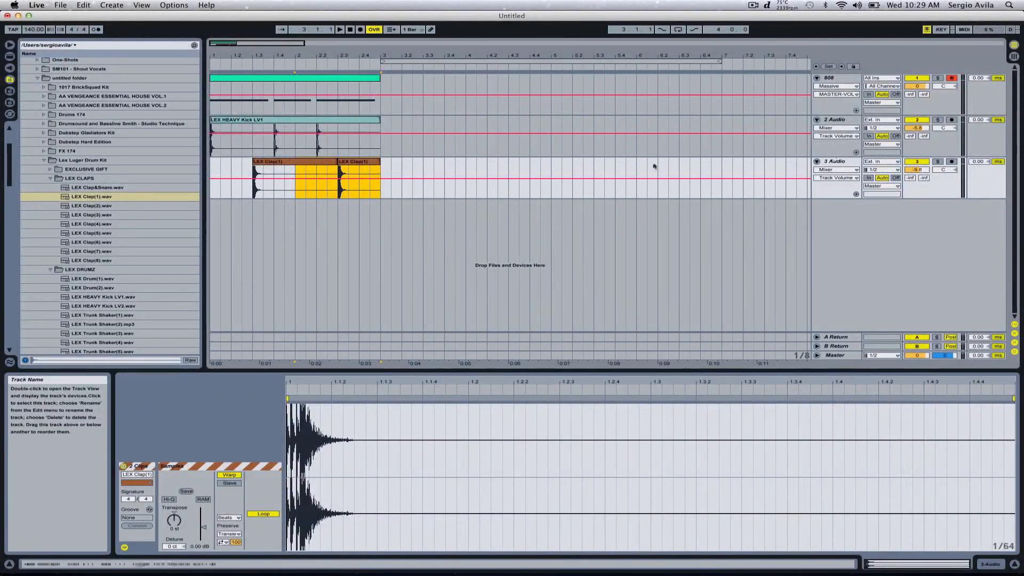
pyautogui.click(212, 111)
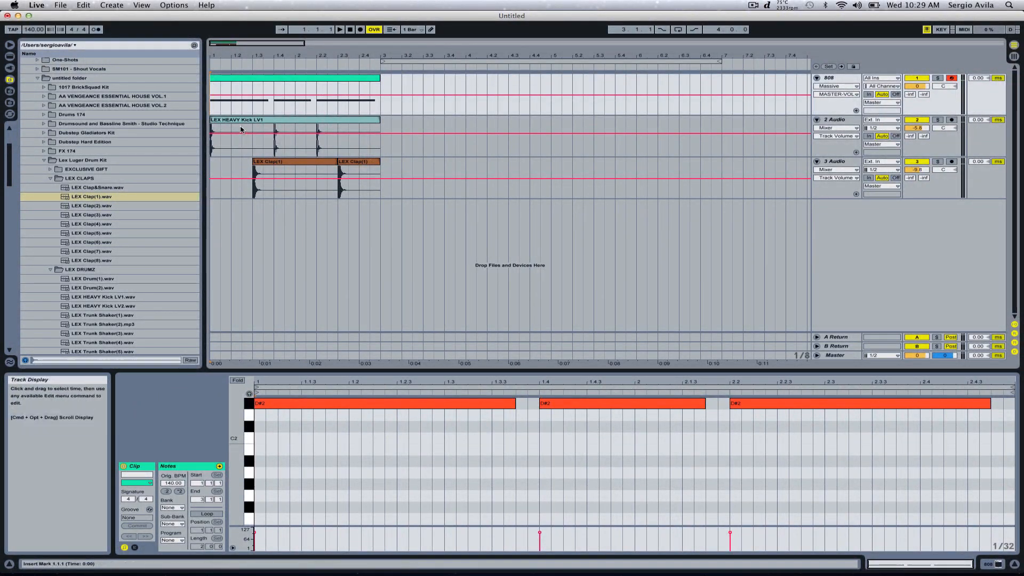
pyautogui.press('space')
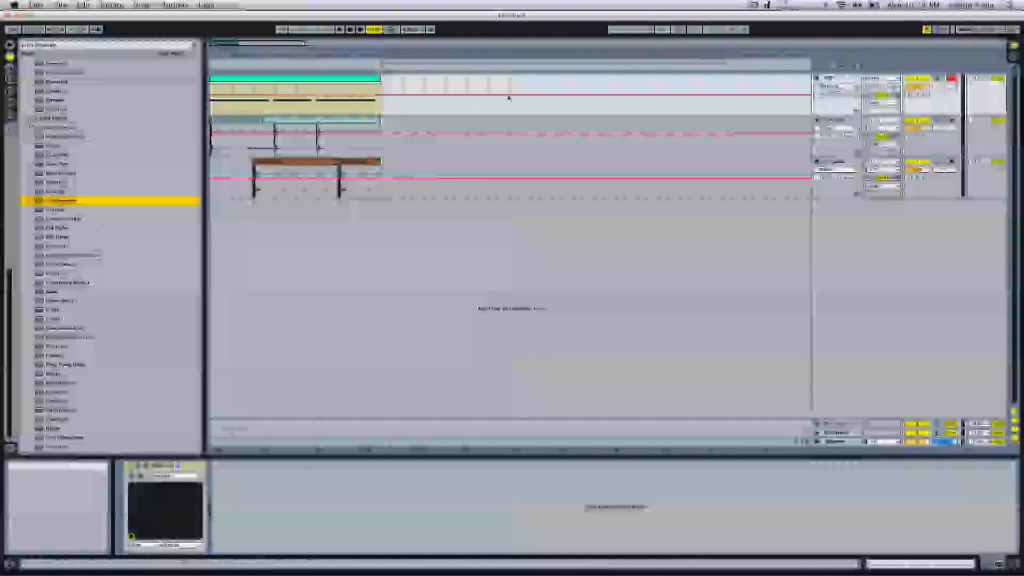
# Add a Compressor to the 808 track and enable its sidechain with 2-Audio, the kick track, as the source.
pyautogui.moveTo(508, 98); pyautogui.dragTo(840, 78)
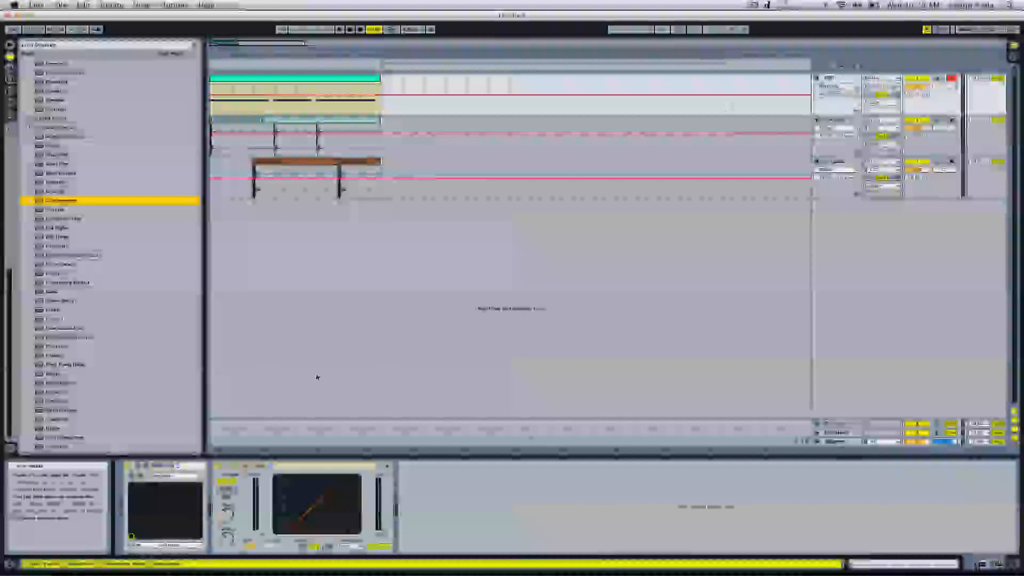
pyautogui.click(227, 467)
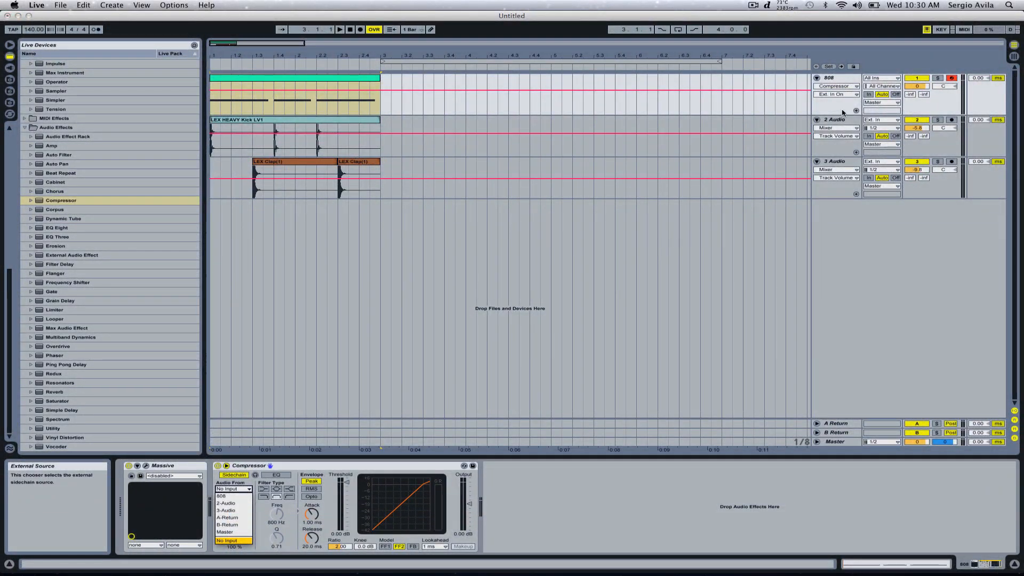
pyautogui.click(840, 118)
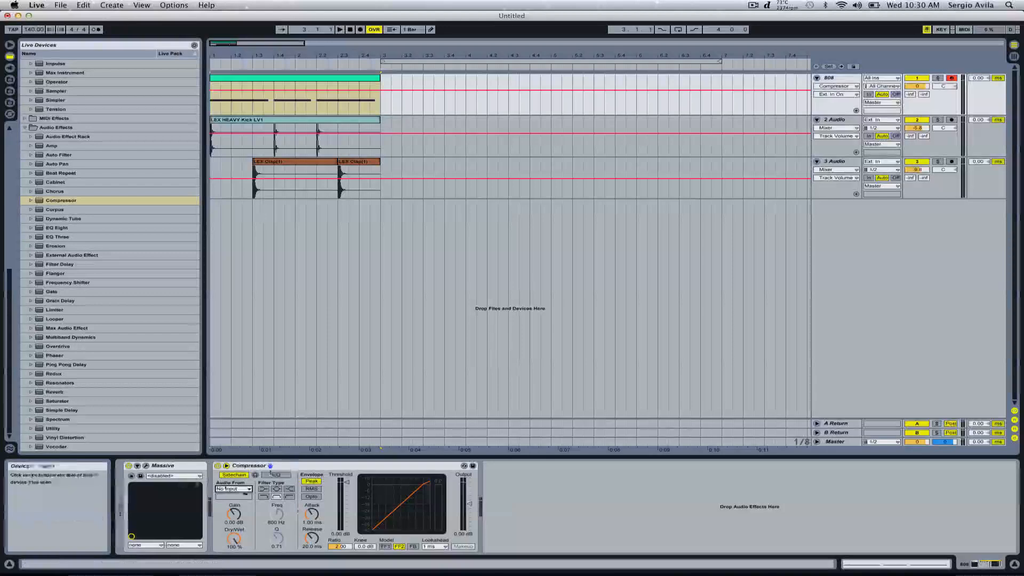
pyautogui.click(233, 489)
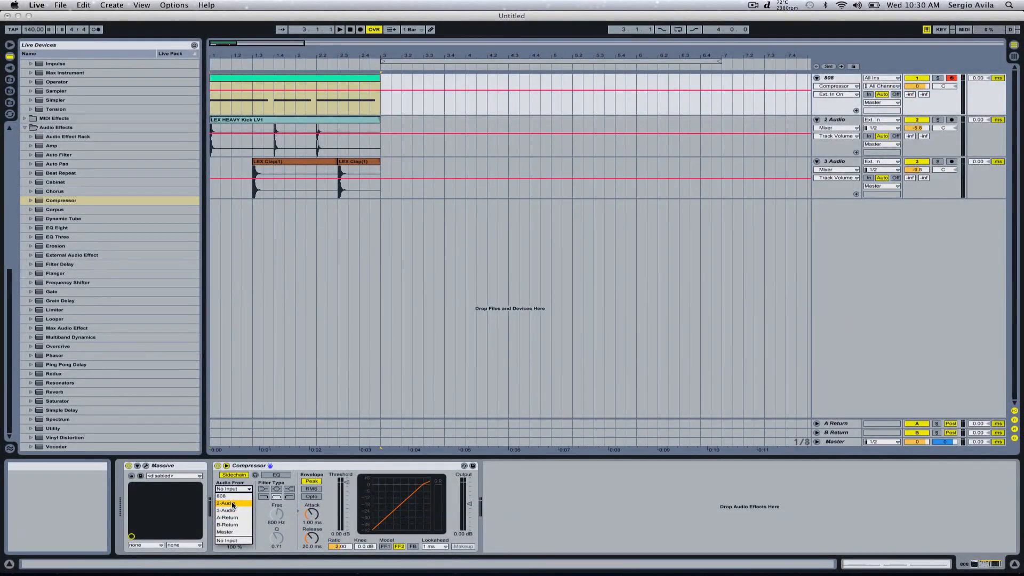
pyautogui.click(234, 504)
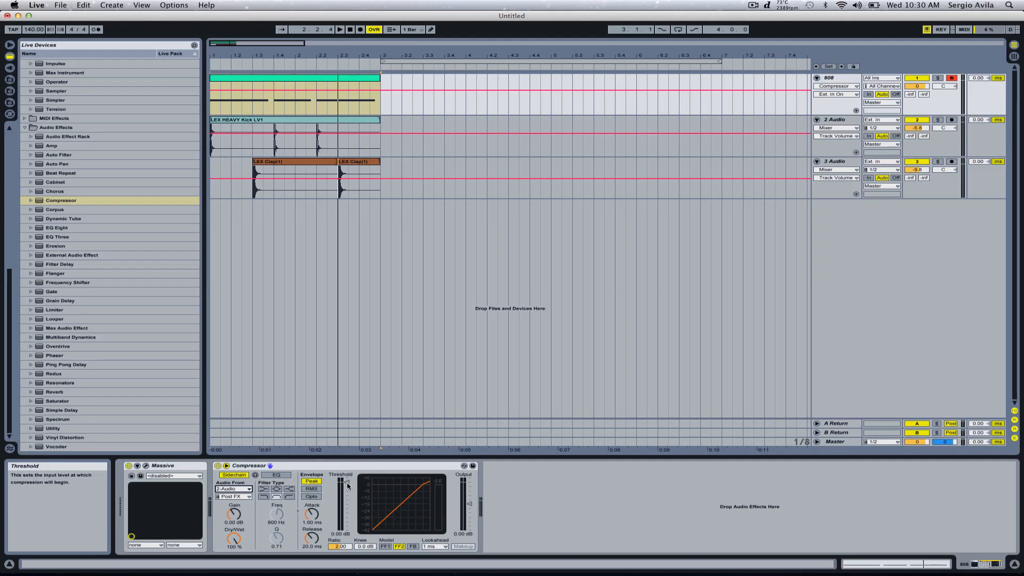
# Lower the compressor's threshold in stages to -23.4 dB, playing back the beat to check the ducking.
pyautogui.moveTo(347, 483); pyautogui.dragTo(346, 493)
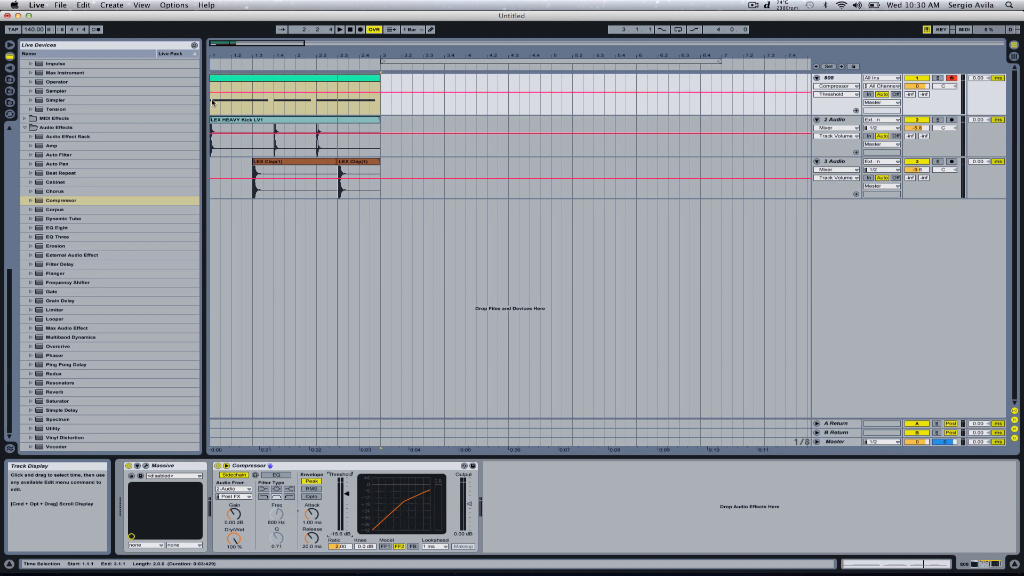
pyautogui.press('space')
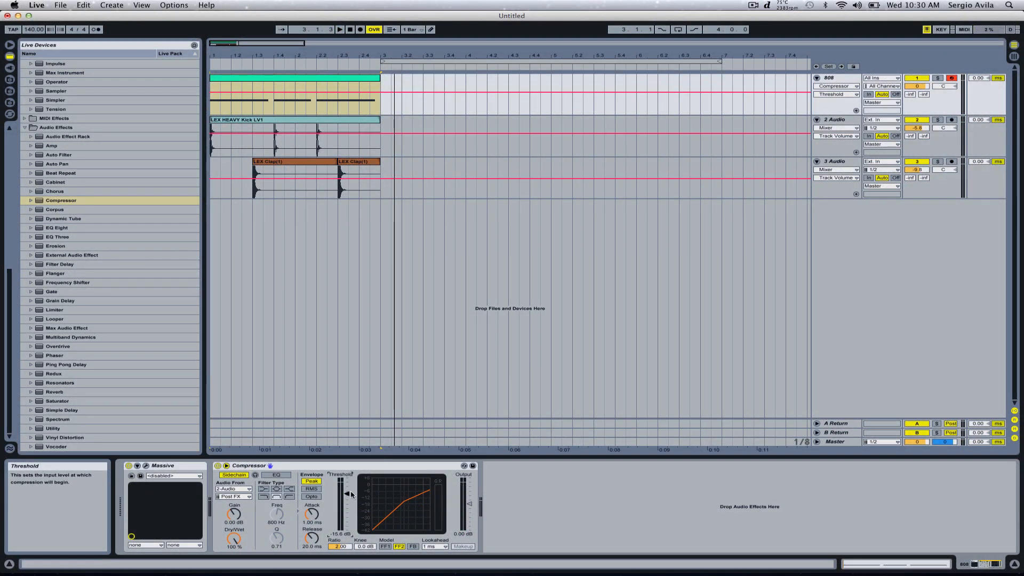
pyautogui.moveTo(347, 493); pyautogui.dragTo(346, 499)
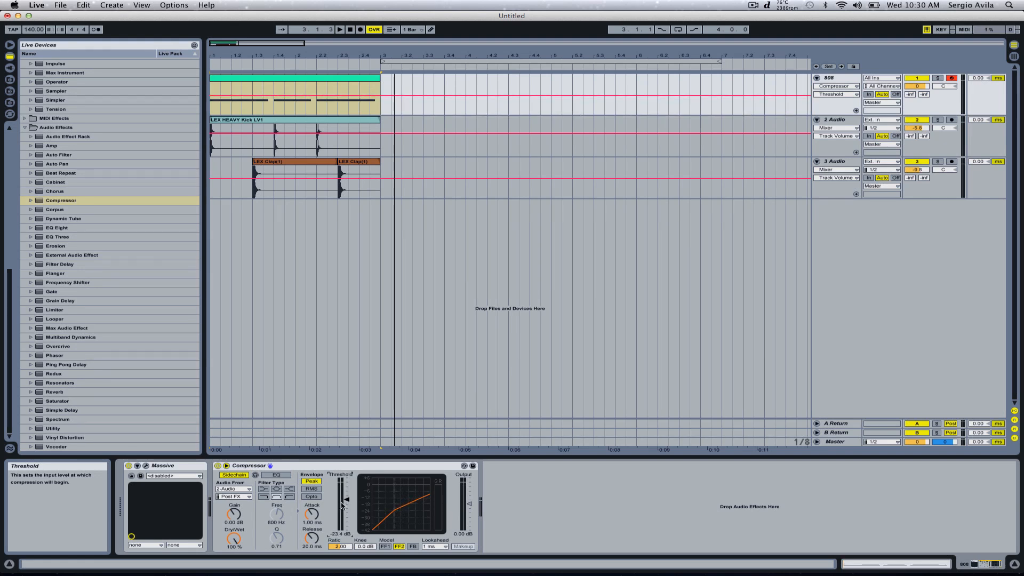
pyautogui.press('space')
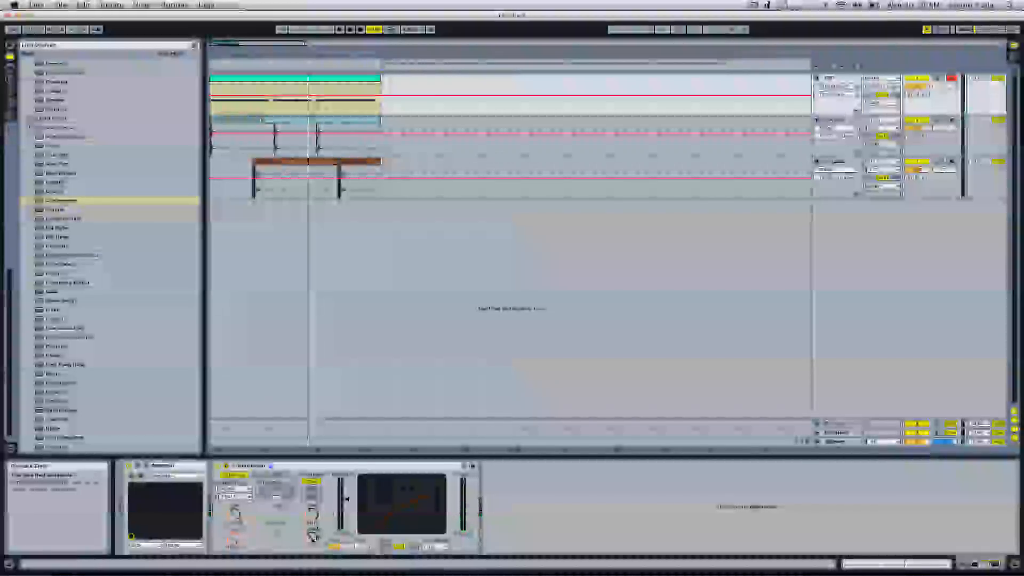
# Adjust the compressor's release by ear during playback, ending at 62.2 ms.
pyautogui.moveTo(312, 541); pyautogui.dragTo(312, 519)
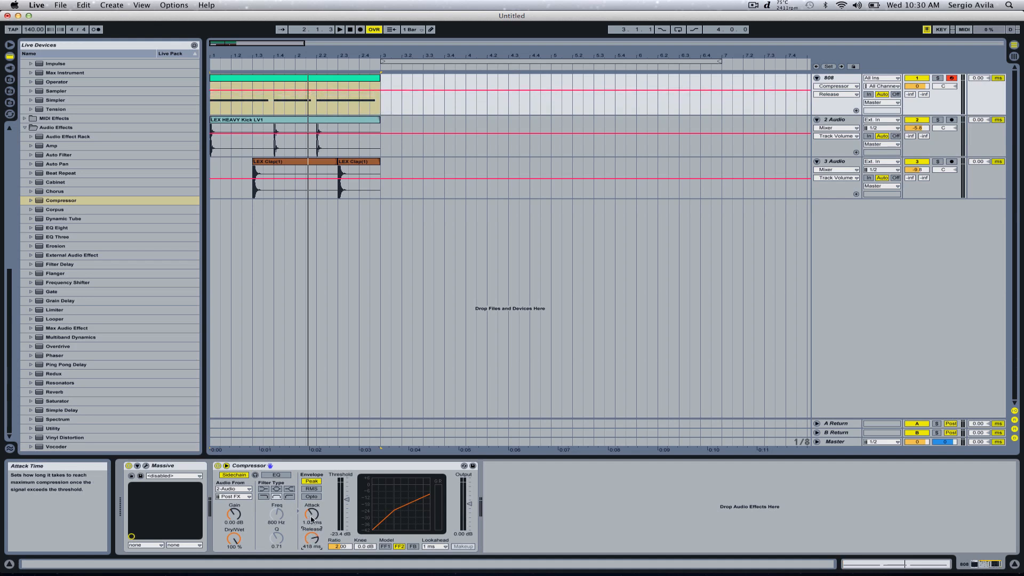
pyautogui.press('space')
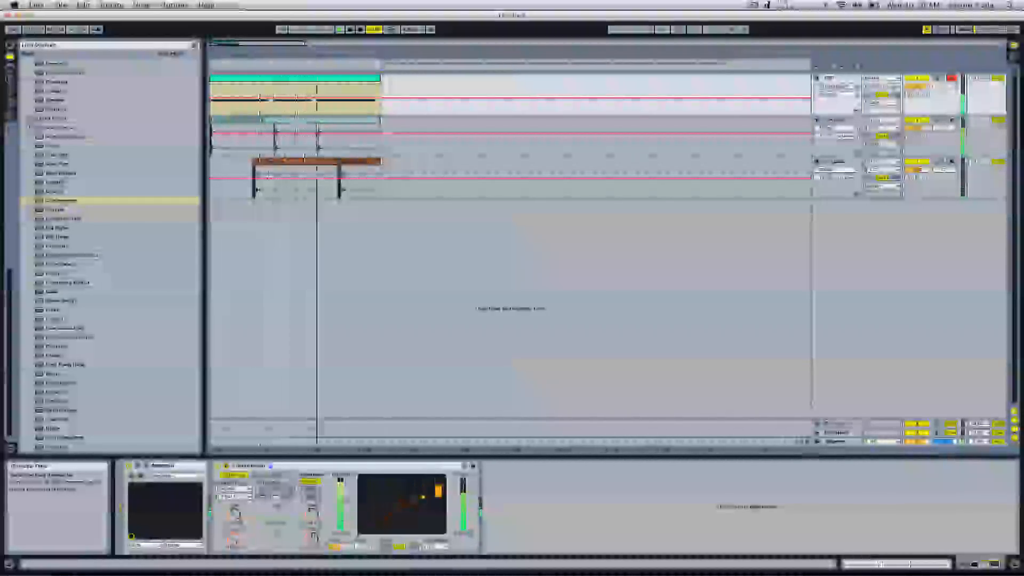
pyautogui.press('space')
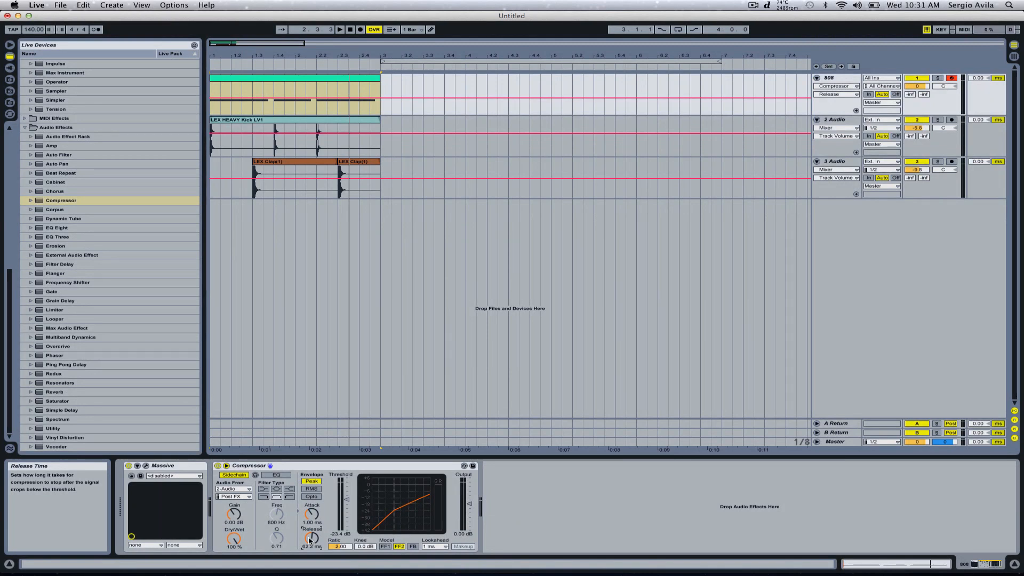
pyautogui.press('space')
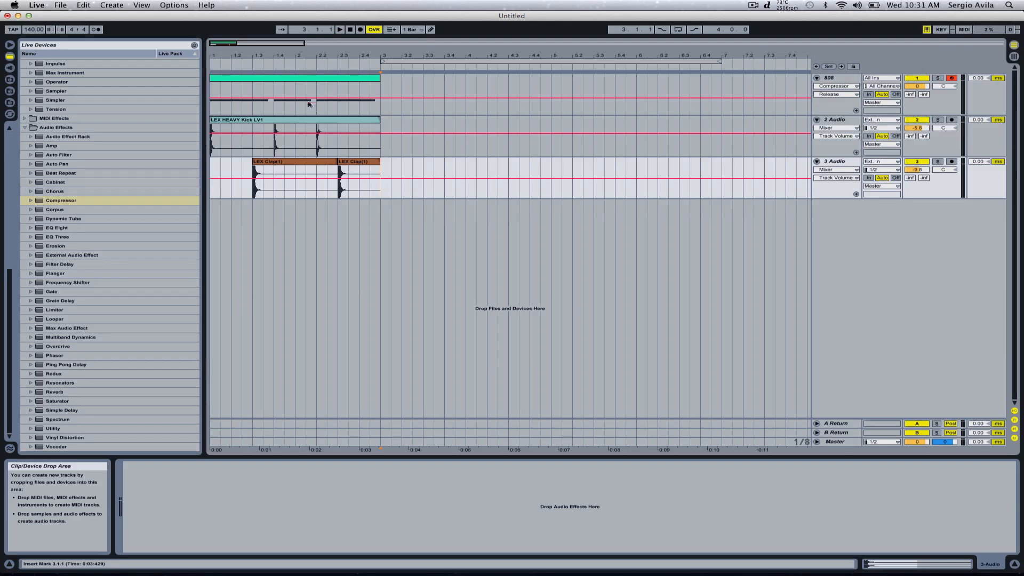
# Select bars 1 and 2 of the 808 track and open the file commands.
pyautogui.click(226, 105)
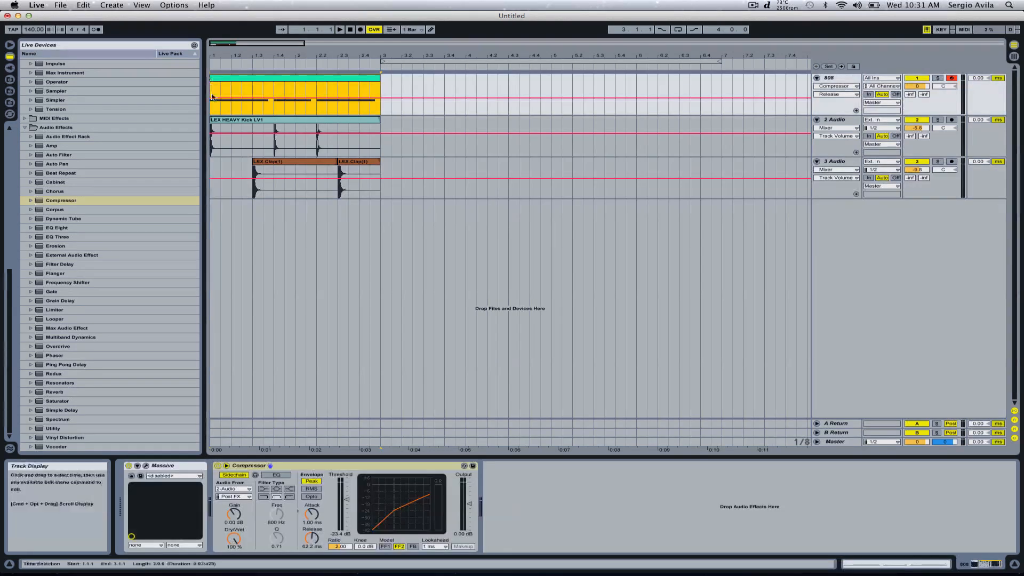
pyautogui.click(55, 3)
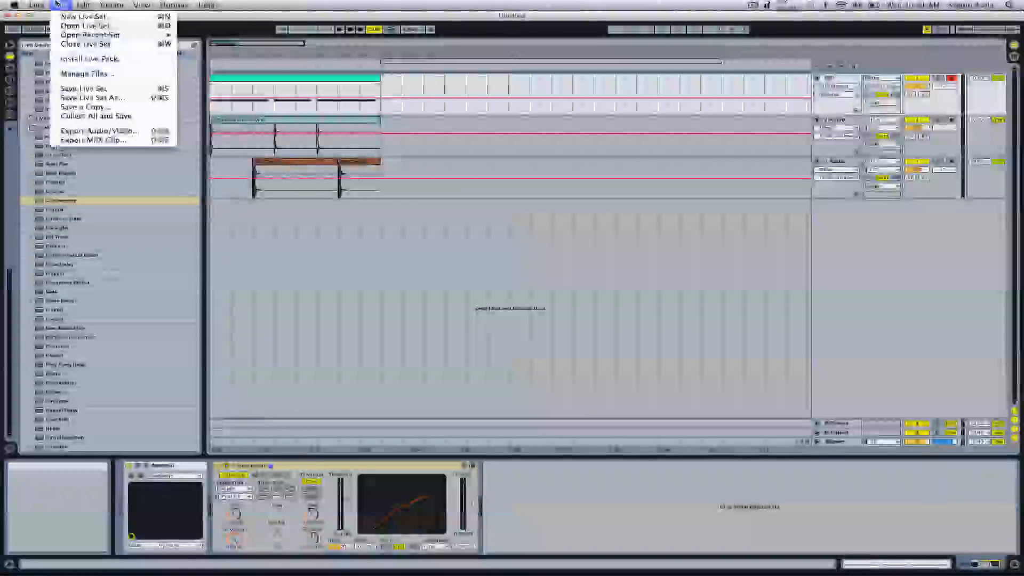